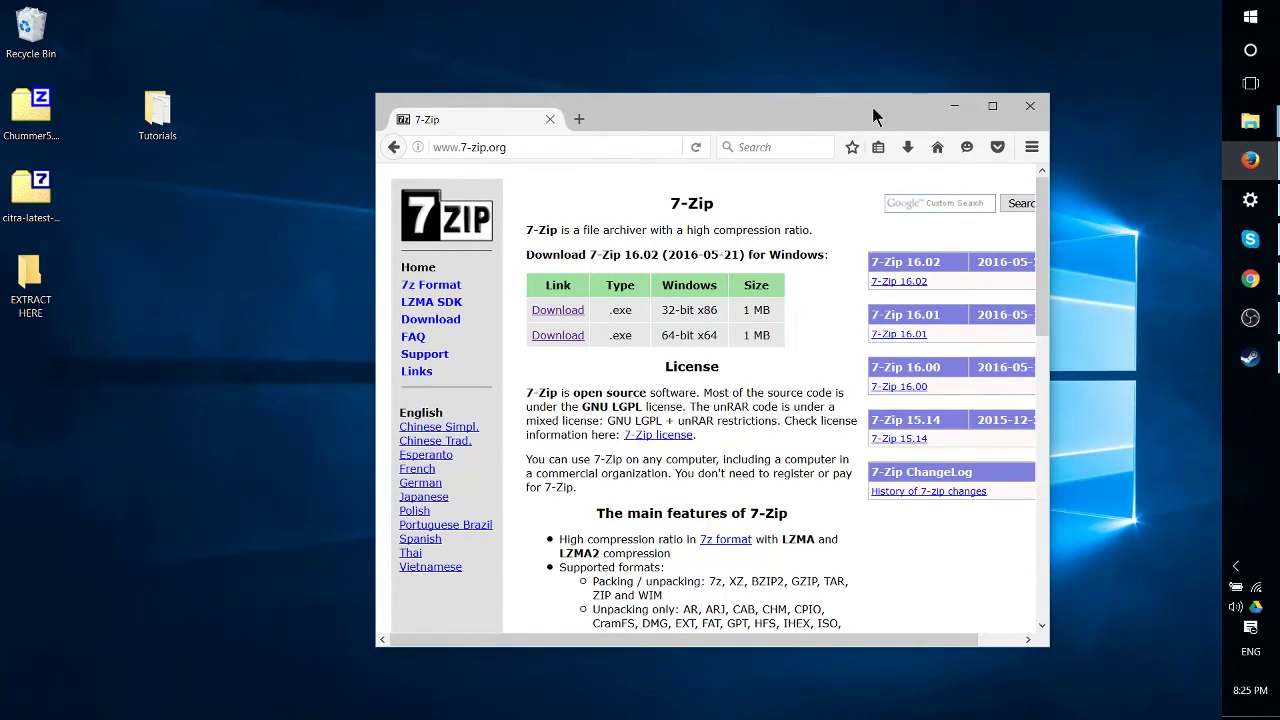
{"action": "left_click_drag", "start_coordinate": [460, 147], "coordinate": [508, 147]}
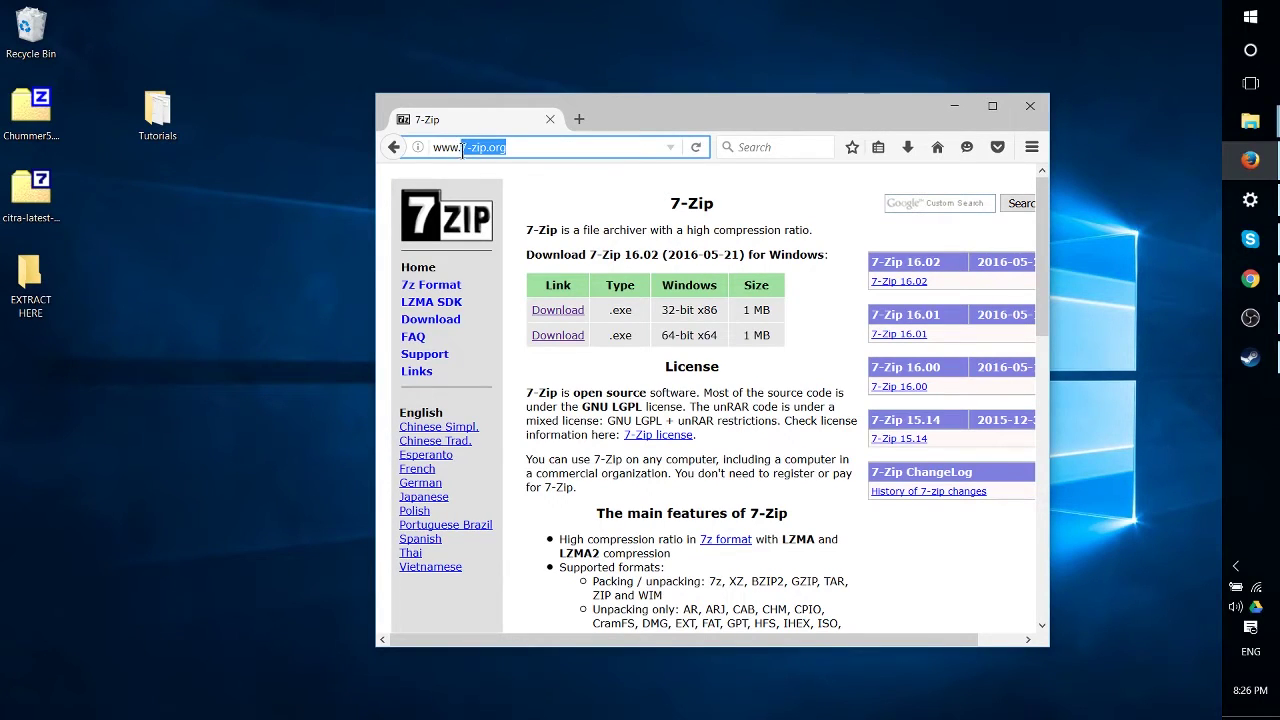
{"action": "left_click", "coordinate": [523, 147]}
{"action": "left_click_drag", "start_coordinate": [560, 147], "coordinate": [418, 147]}
{"action": "left_click", "coordinate": [587, 177]}
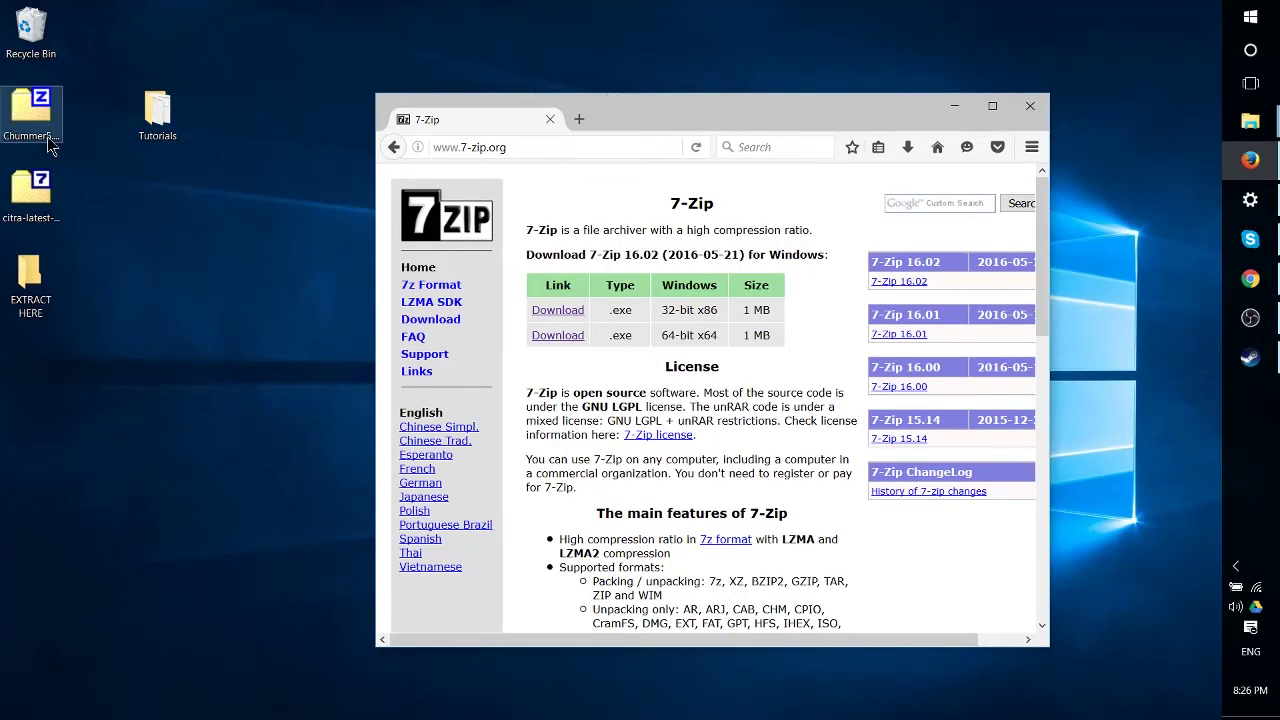
{"action": "left_click", "coordinate": [90, 150]}
{"action": "left_click_drag", "start_coordinate": [90, 102], "coordinate": [22, 200]}
{"action": "left_click", "coordinate": [68, 195]}
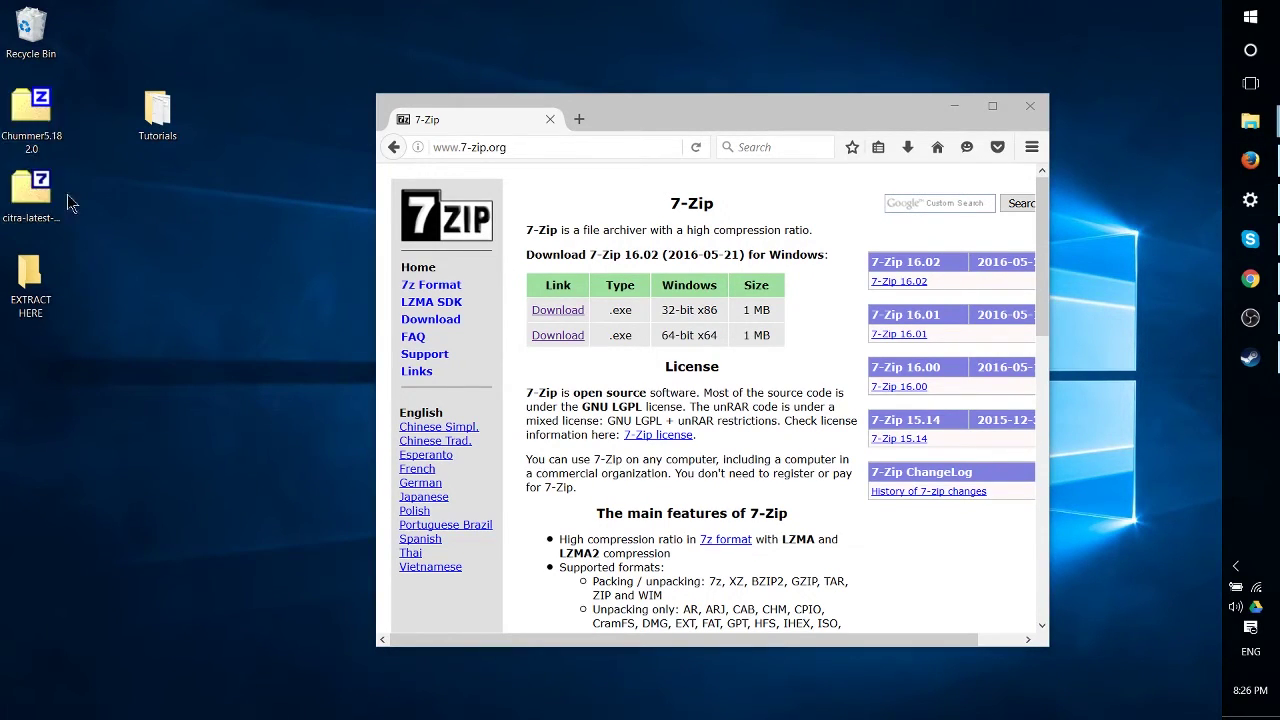
{"action": "left_click", "coordinate": [48, 130]}
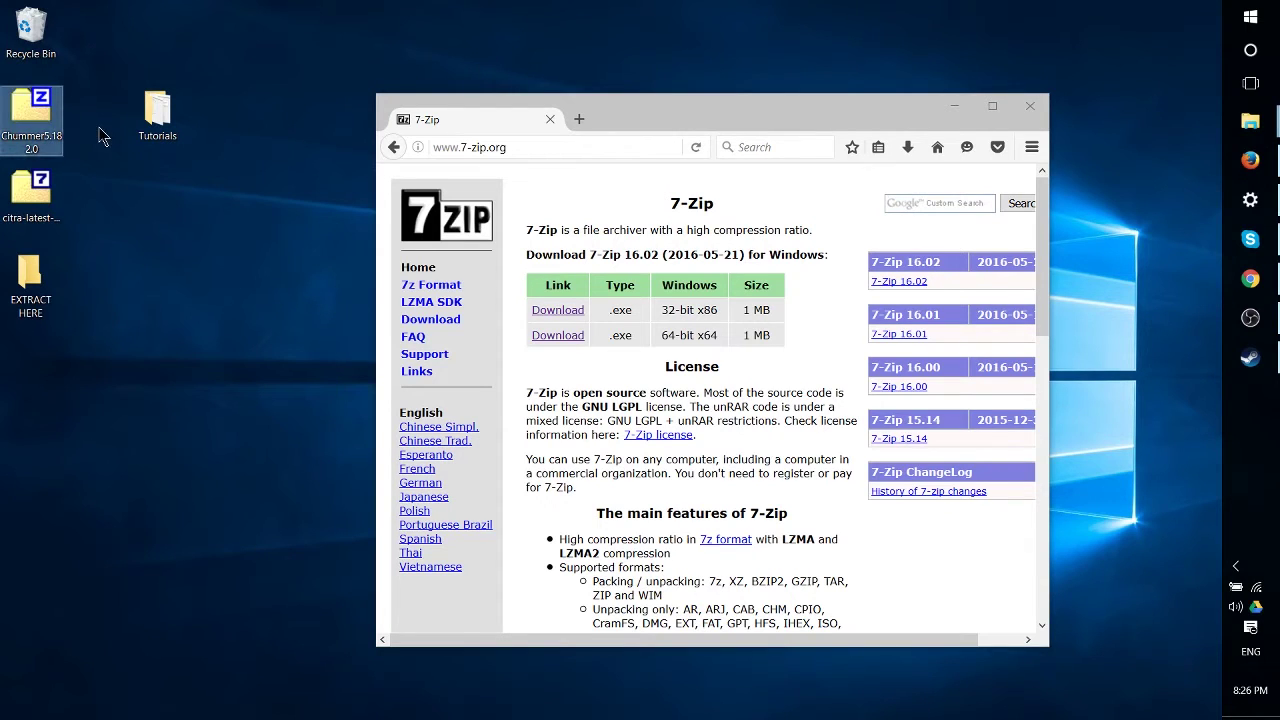
{"action": "left_click", "coordinate": [40, 205]}
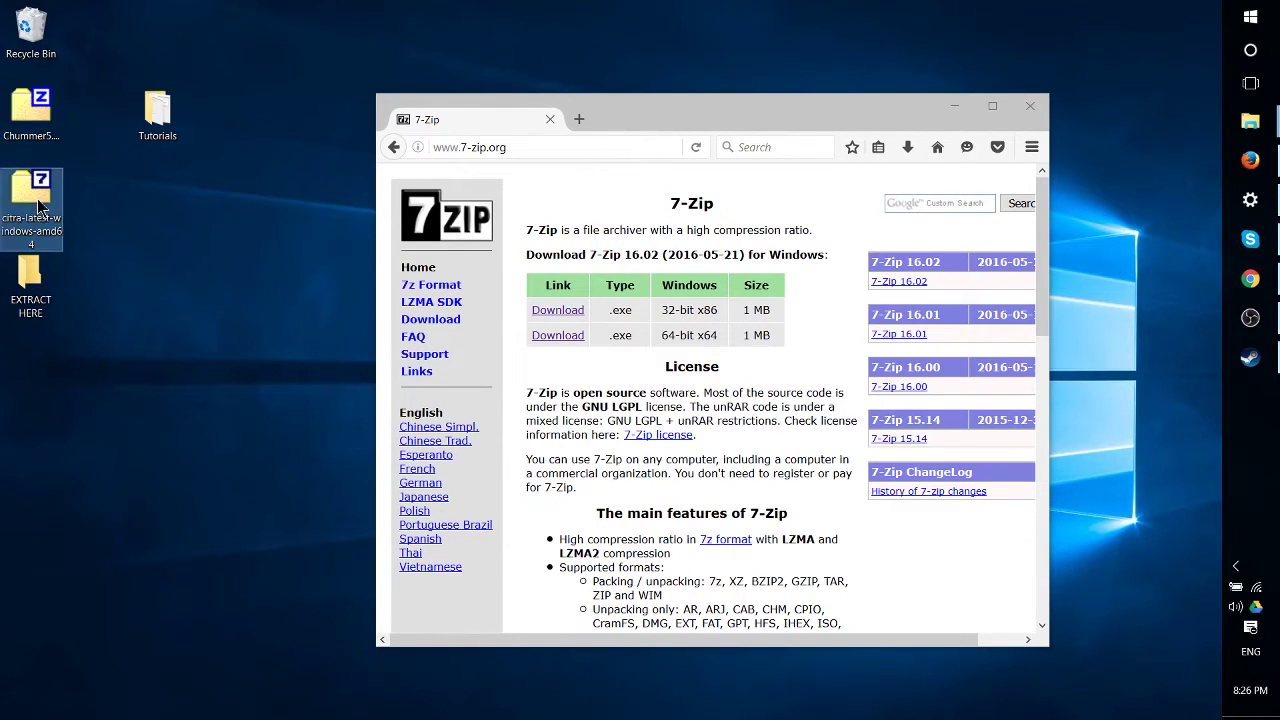
{"action": "left_click", "coordinate": [44, 118]}
{"action": "left_click", "coordinate": [40, 205]}
{"action": "left_click", "coordinate": [44, 118]}
{"action": "left_click", "coordinate": [40, 205]}
{"action": "left_click", "coordinate": [44, 118]}
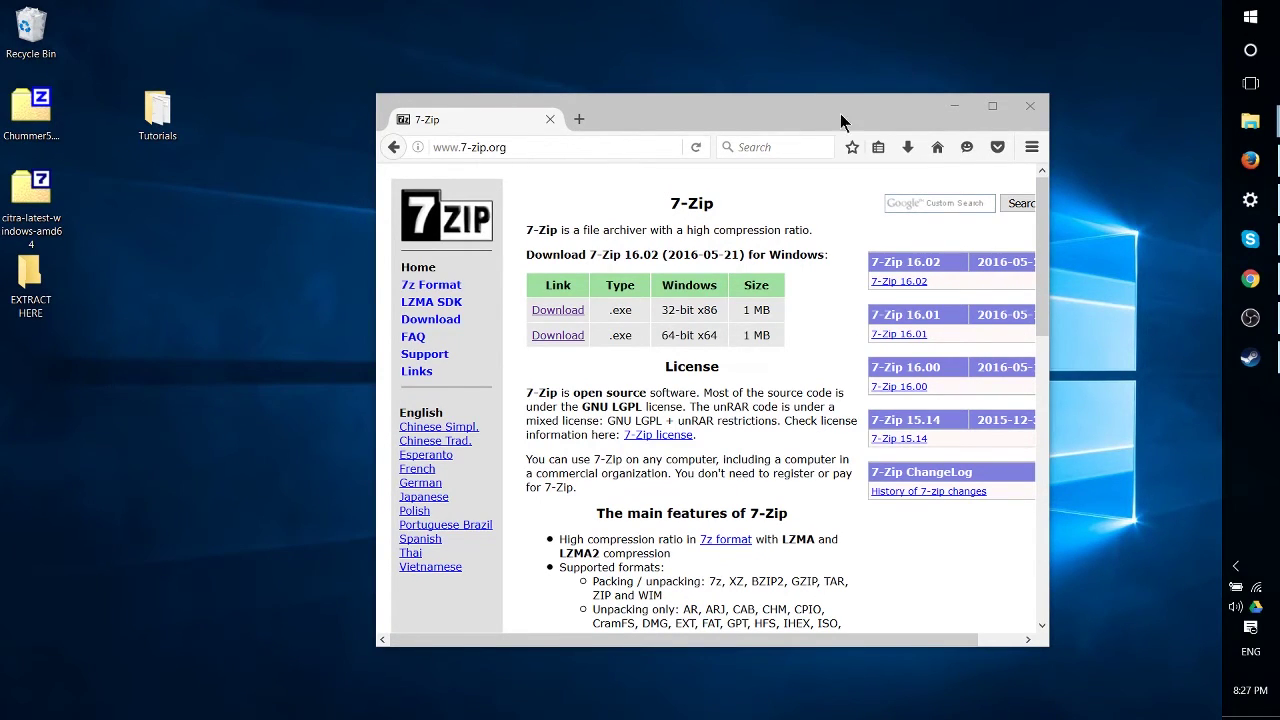
- Minimize the browser and extract the Chummer5.182.0 zip archive directly onto the desktop with 7-Zip's Extract Here
{"action": "left_click", "coordinate": [958, 106]}
{"action": "left_click", "coordinate": [50, 125]}
{"action": "left_click", "coordinate": [53, 194]}
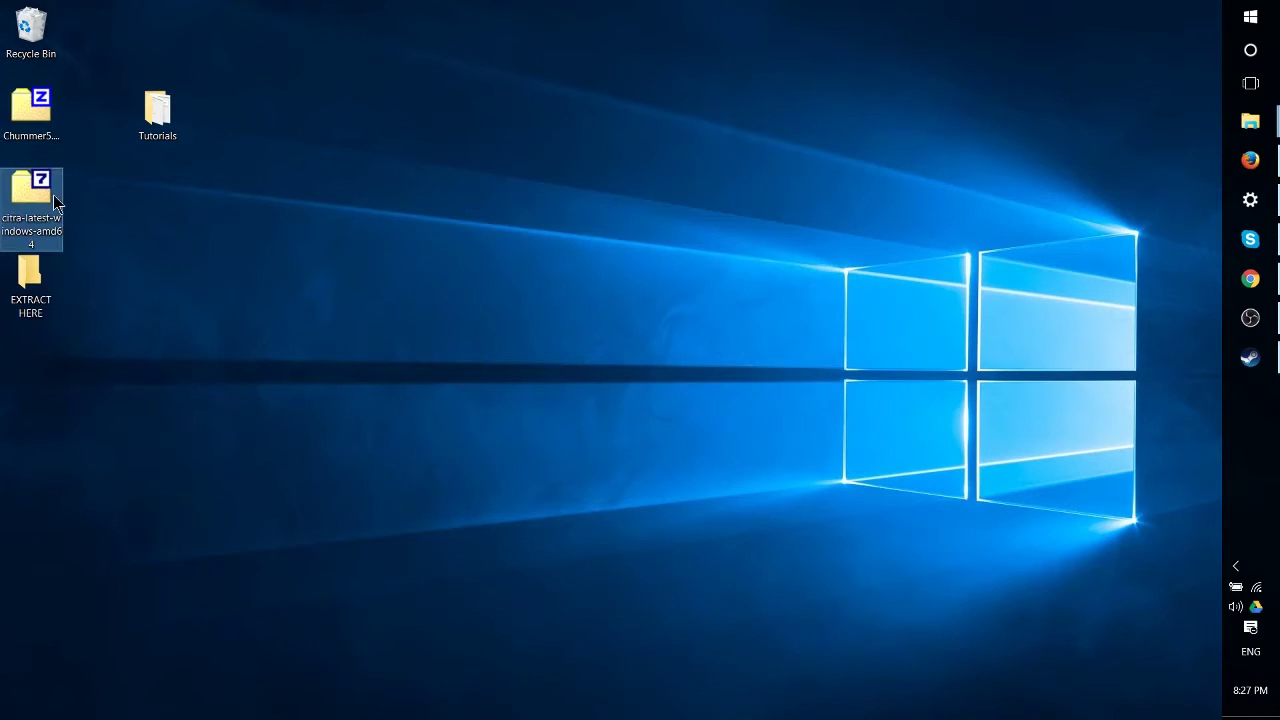
{"action": "left_click", "coordinate": [59, 143]}
{"action": "left_click", "coordinate": [38, 130]}
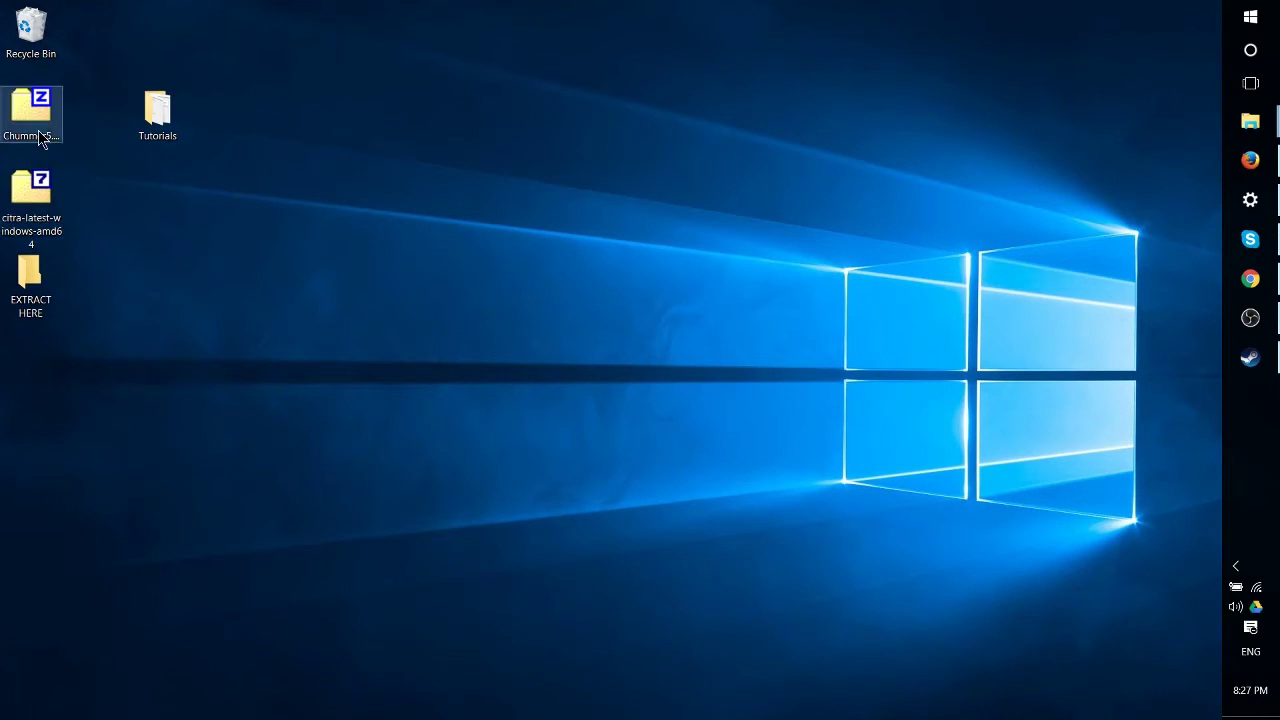
{"action": "right_click", "coordinate": [45, 113]}
{"action": "mouse_move", "coordinate": [78, 145]}
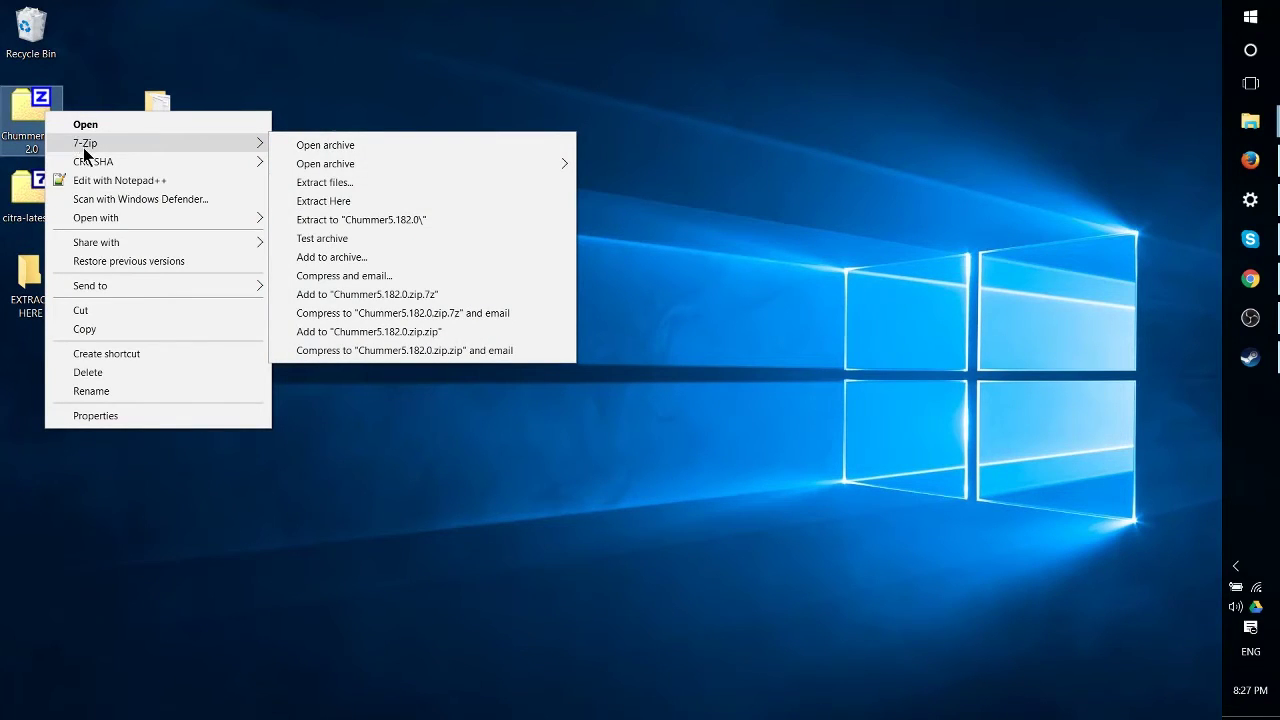
{"action": "left_click", "coordinate": [456, 202]}
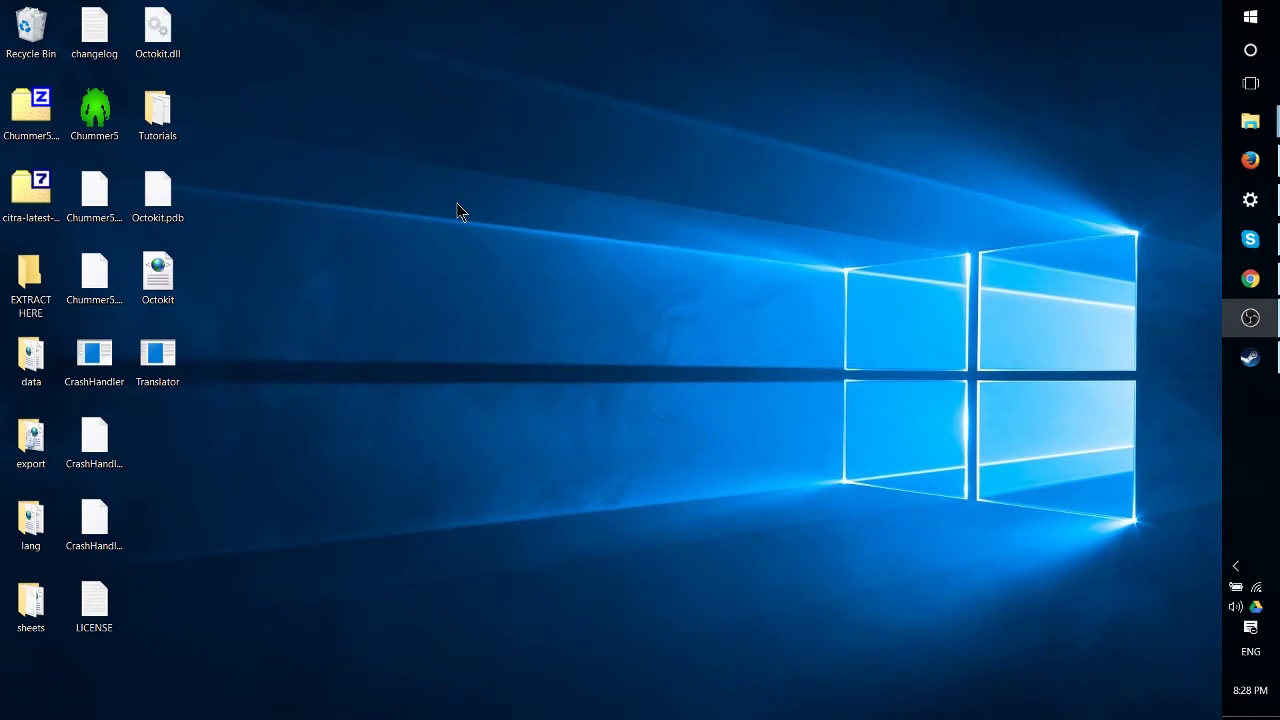
- Move the Chummer5 and citra-latest archives to empty desktop space and open citra-latest-windows-amd64 as an archive in 7-Zip
{"action": "left_click_drag", "start_coordinate": [30, 108], "coordinate": [238, 114]}
{"action": "left_click_drag", "start_coordinate": [31, 197], "coordinate": [297, 195]}
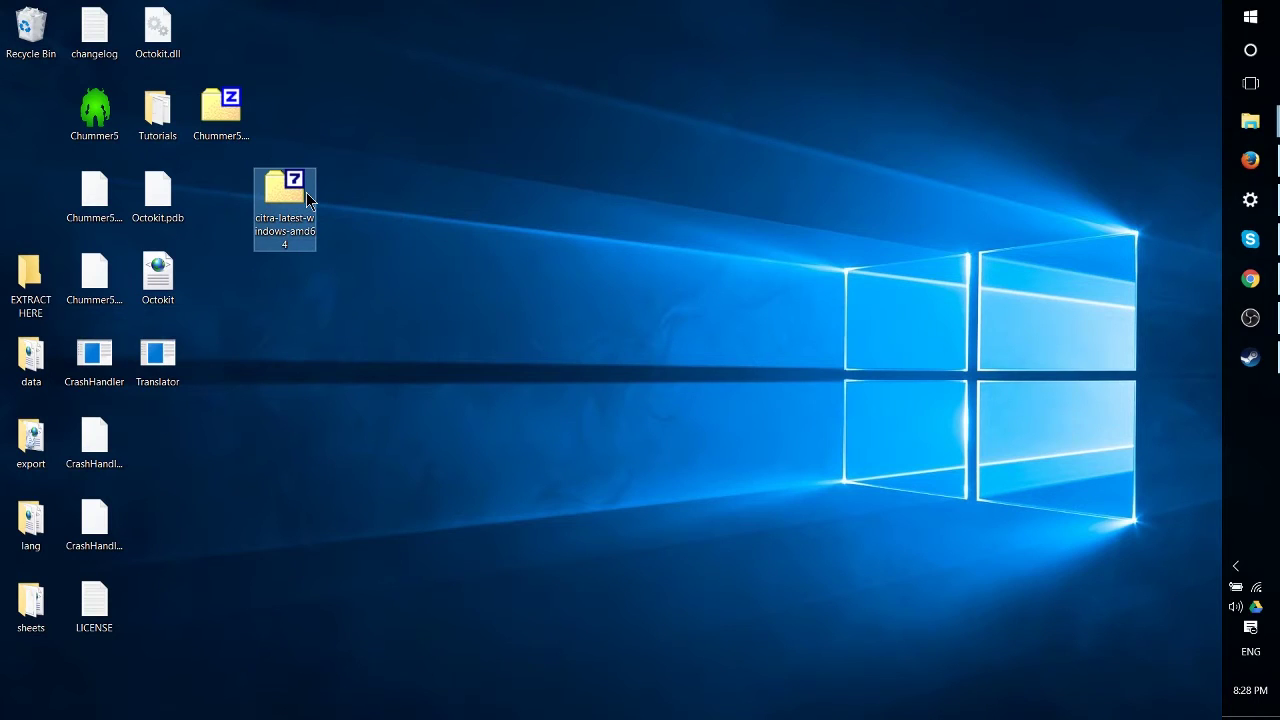
{"action": "right_click", "coordinate": [302, 192]}
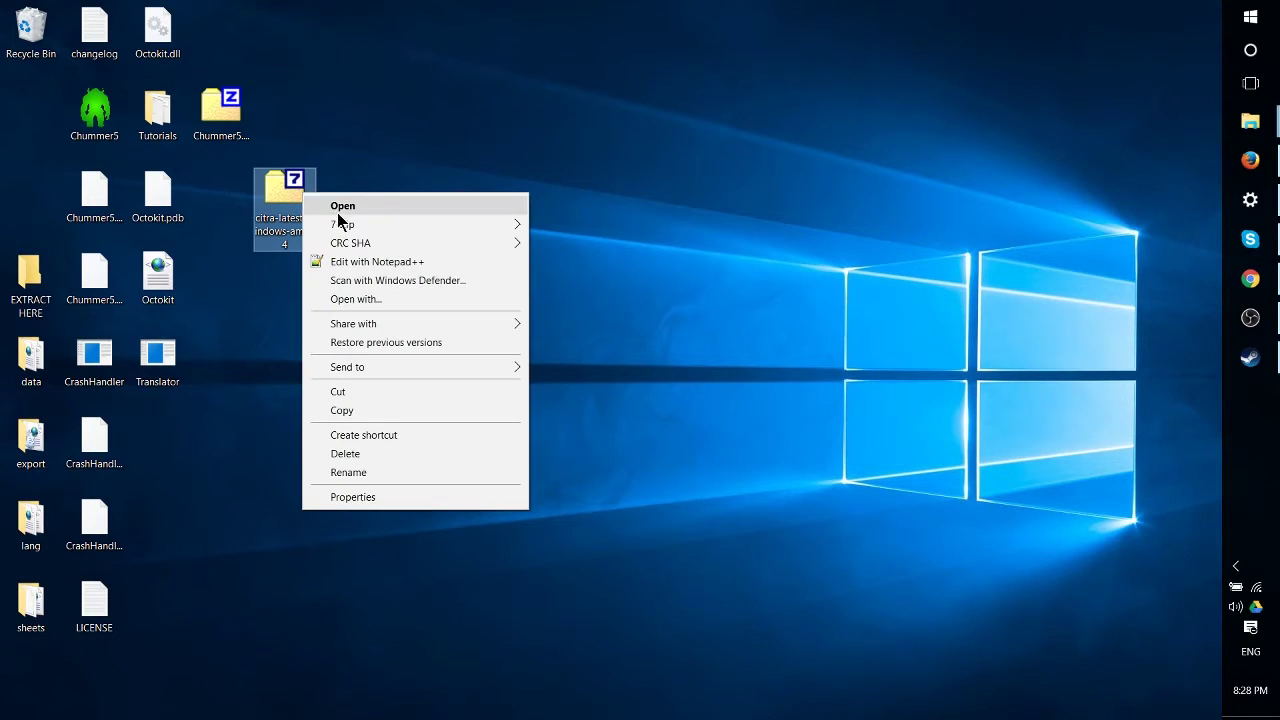
{"action": "mouse_move", "coordinate": [346, 229]}
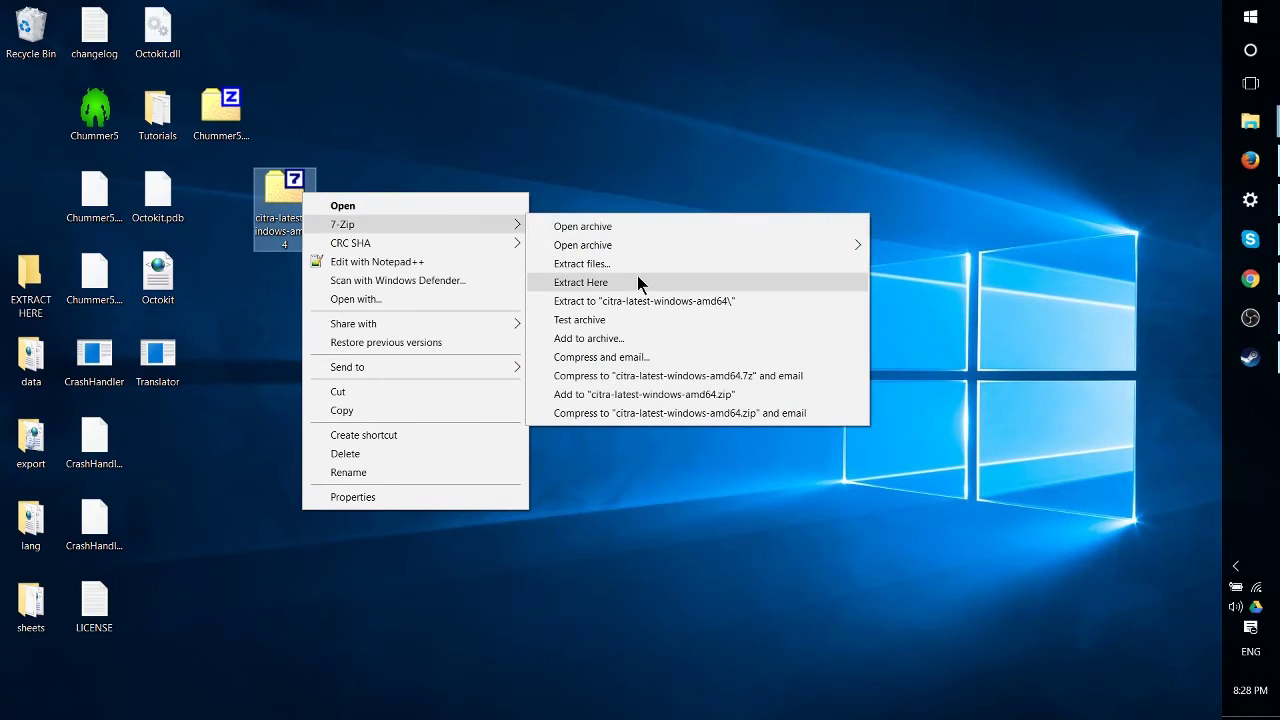
{"action": "left_click", "coordinate": [653, 226]}
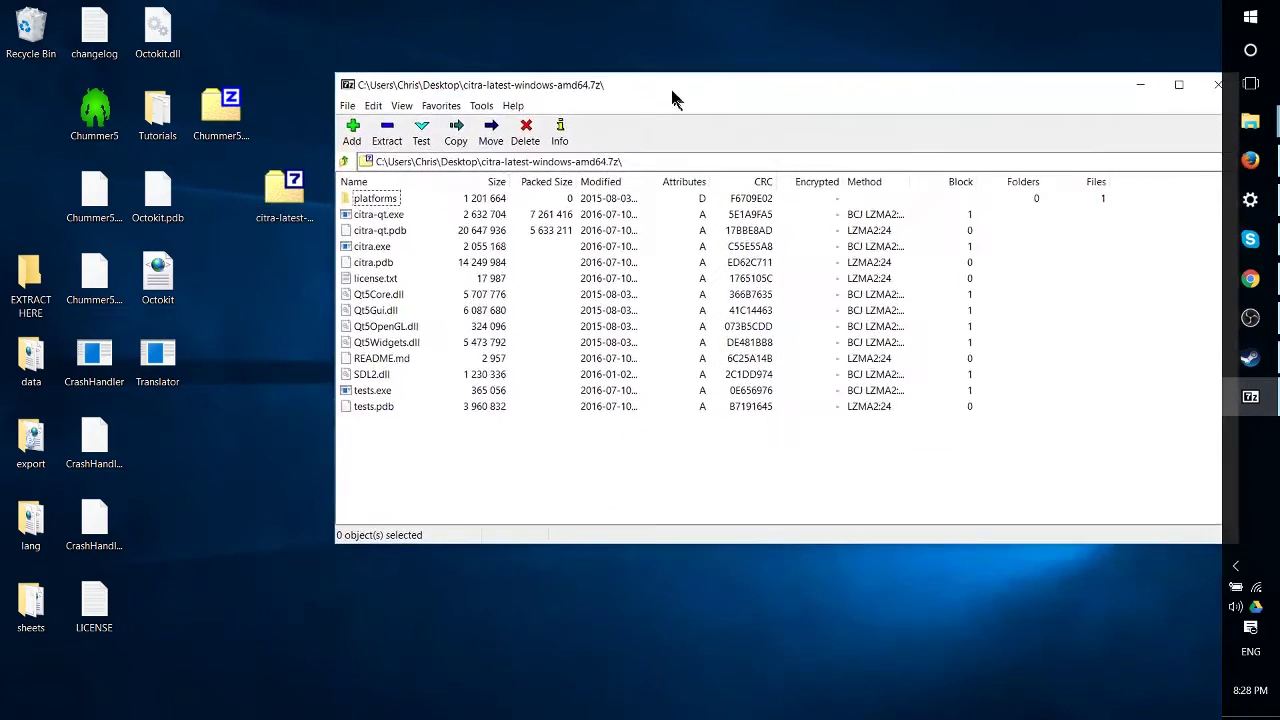
{"action": "left_click_drag", "start_coordinate": [672, 98], "coordinate": [663, 86]}
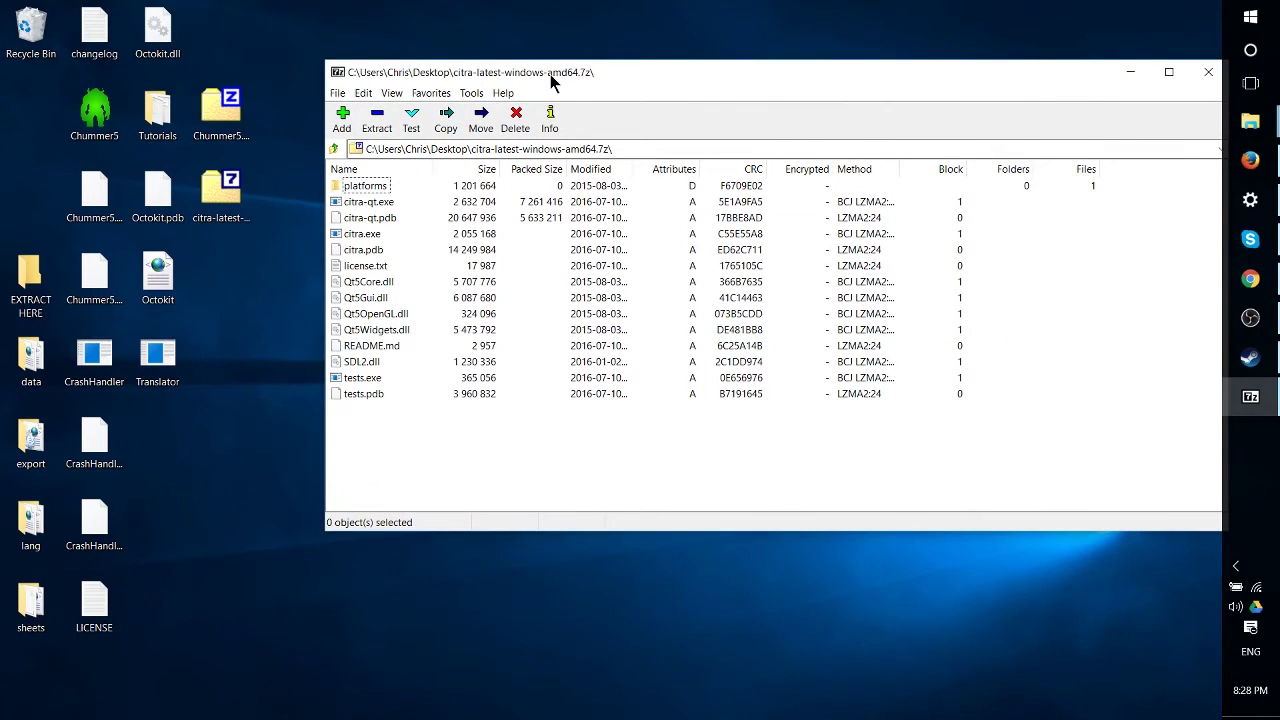
{"action": "mouse_move", "coordinate": [551, 77]}
{"action": "left_mouse_down"}
{"action": "mouse_move", "coordinate": [503, 63]}
{"action": "mouse_move", "coordinate": [539, 62]}
{"action": "left_mouse_up"}
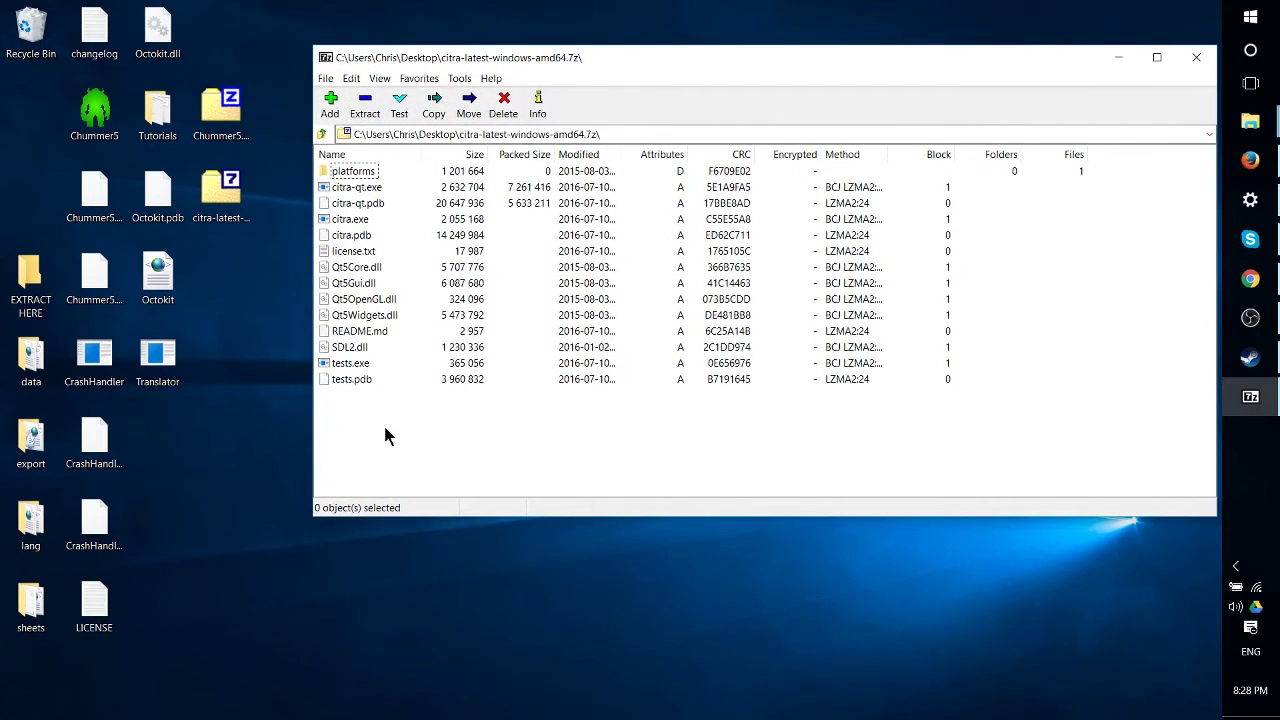
{"action": "left_click_drag", "start_coordinate": [383, 424], "coordinate": [386, 341]}
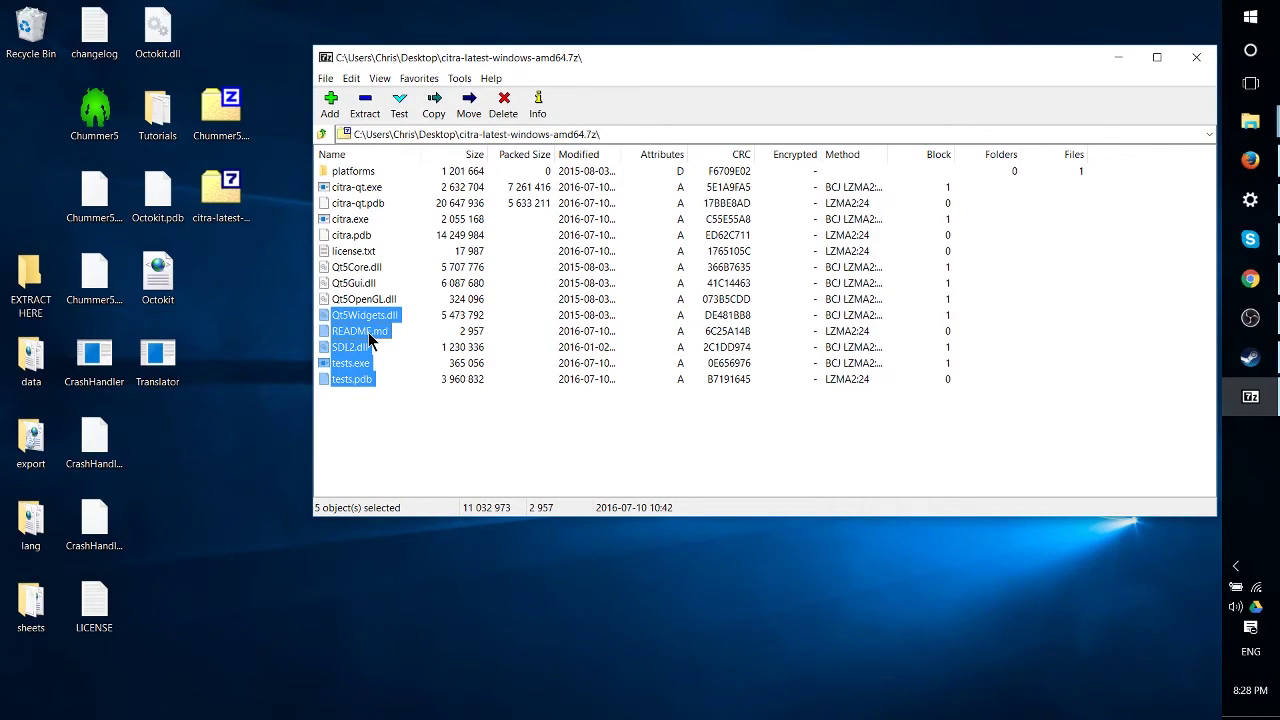
{"action": "mouse_move", "coordinate": [369, 340]}
{"action": "left_mouse_down"}
{"action": "mouse_move", "coordinate": [232, 320]}
{"action": "mouse_move", "coordinate": [370, 333]}
{"action": "left_mouse_up"}
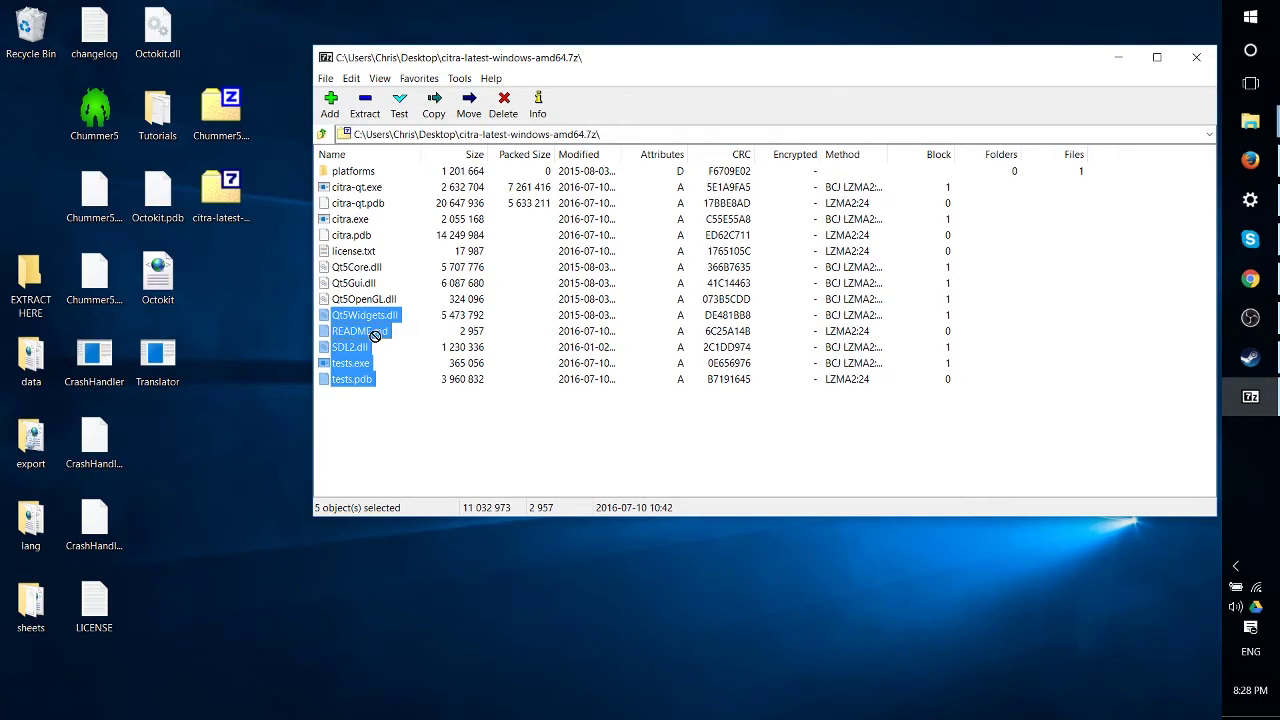
{"action": "left_click", "coordinate": [436, 424]}
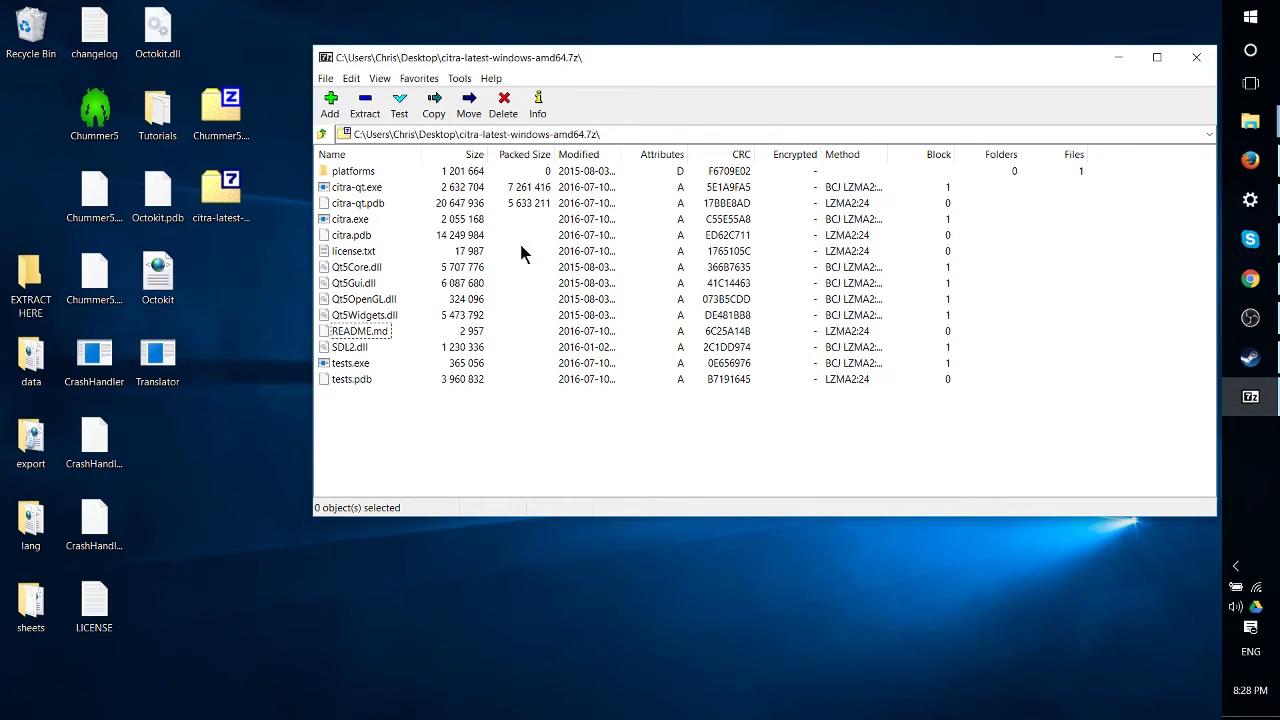
- Start extracting the whole citra-latest-windows-amd64 archive and move the EXTRACT HERE folder to an empty spot on the desktop
{"action": "left_click", "coordinate": [365, 113]}
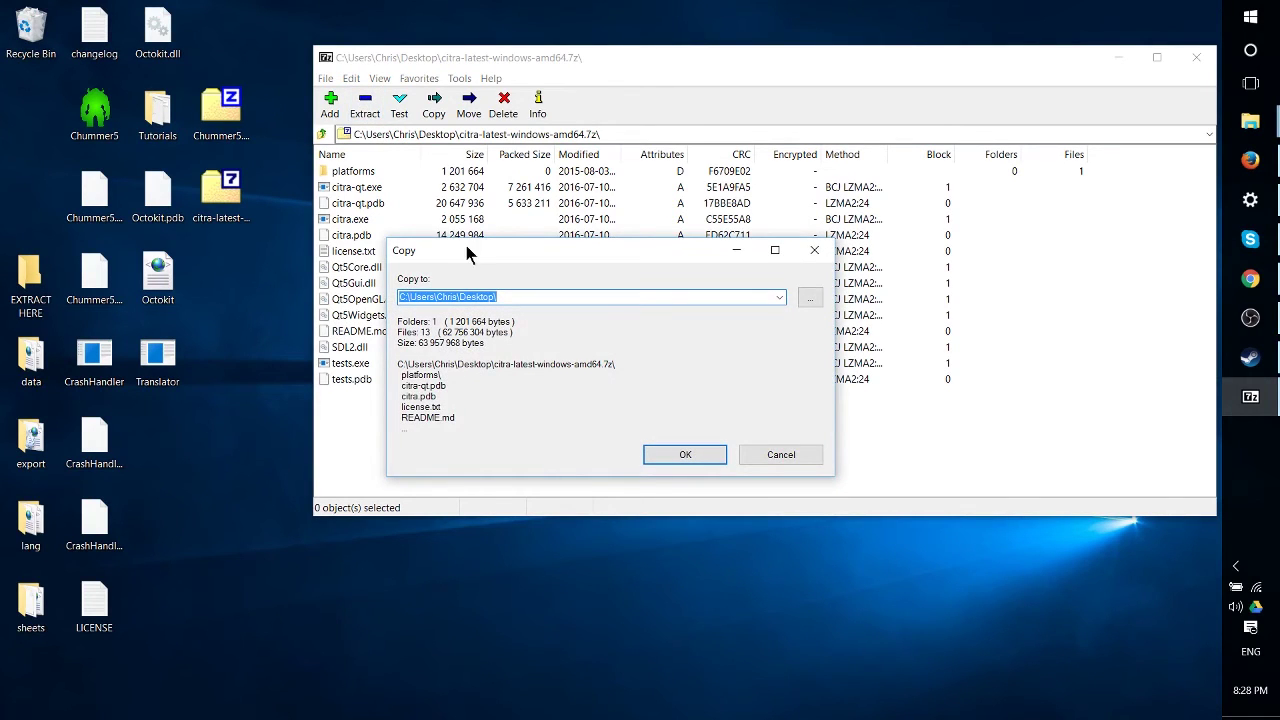
{"action": "left_click", "coordinate": [472, 178]}
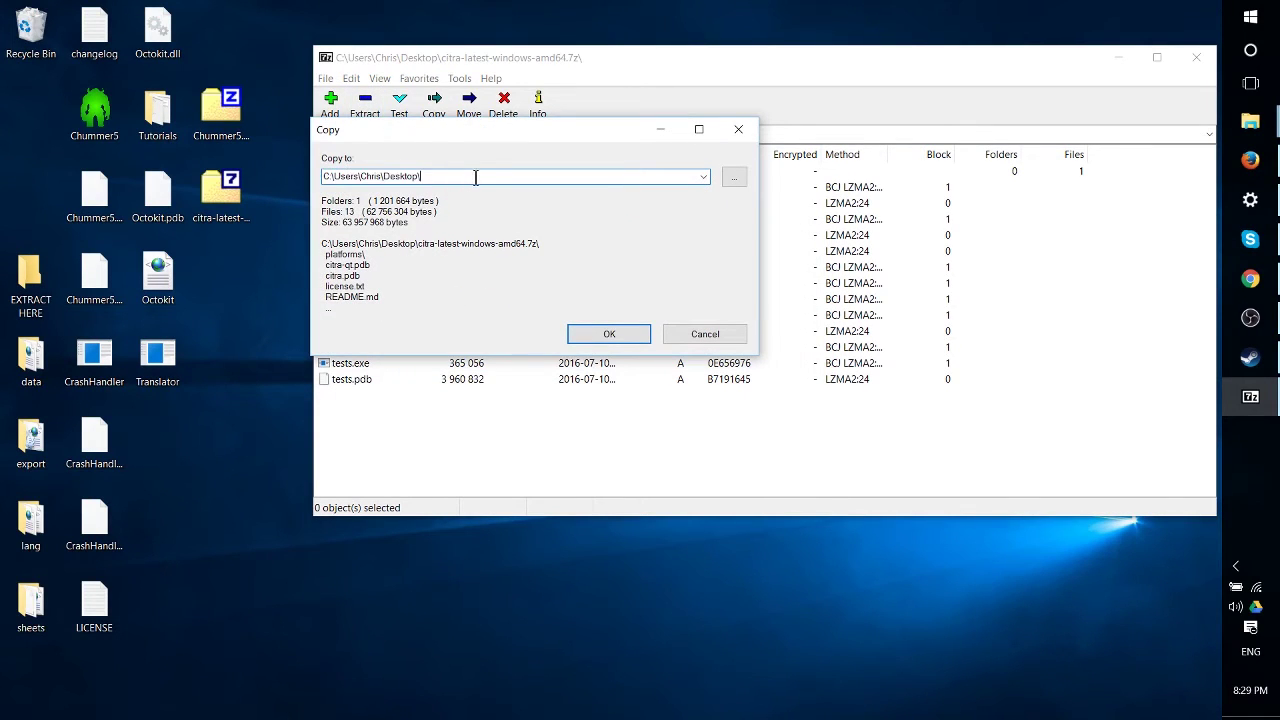
{"action": "left_click_drag", "start_coordinate": [531, 175], "coordinate": [60, 171]}
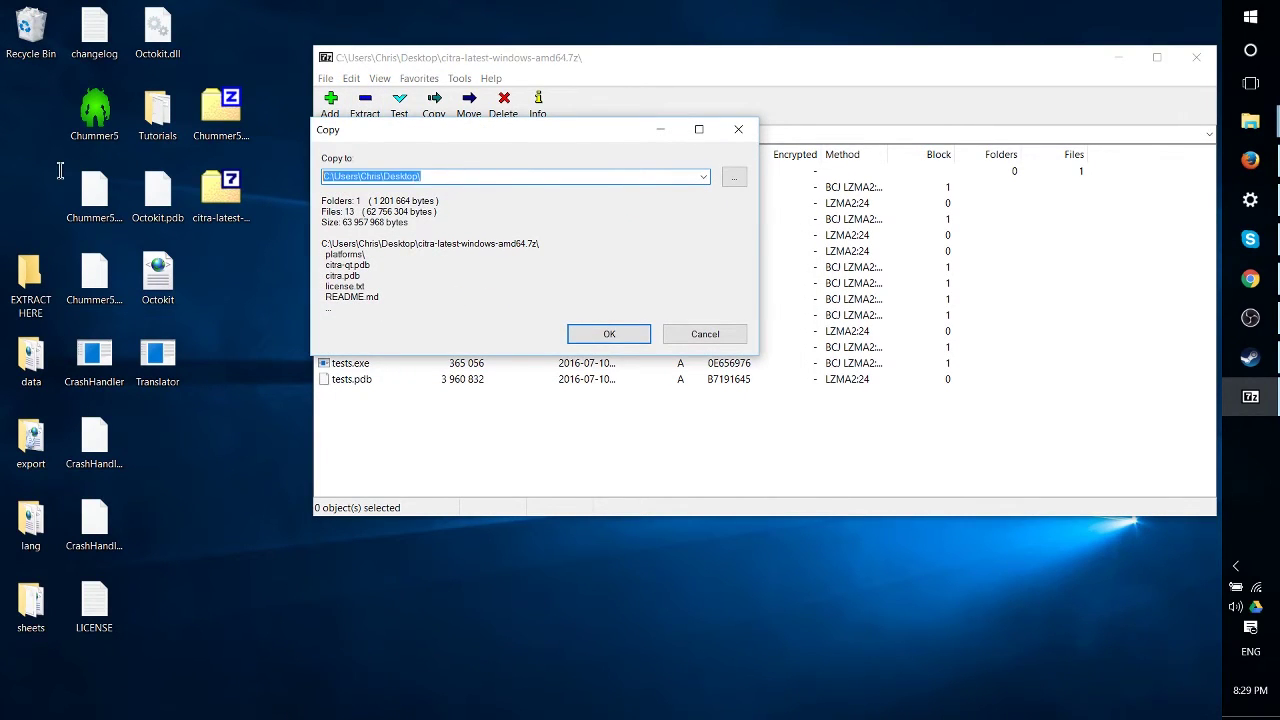
{"action": "left_click", "coordinate": [428, 177]}
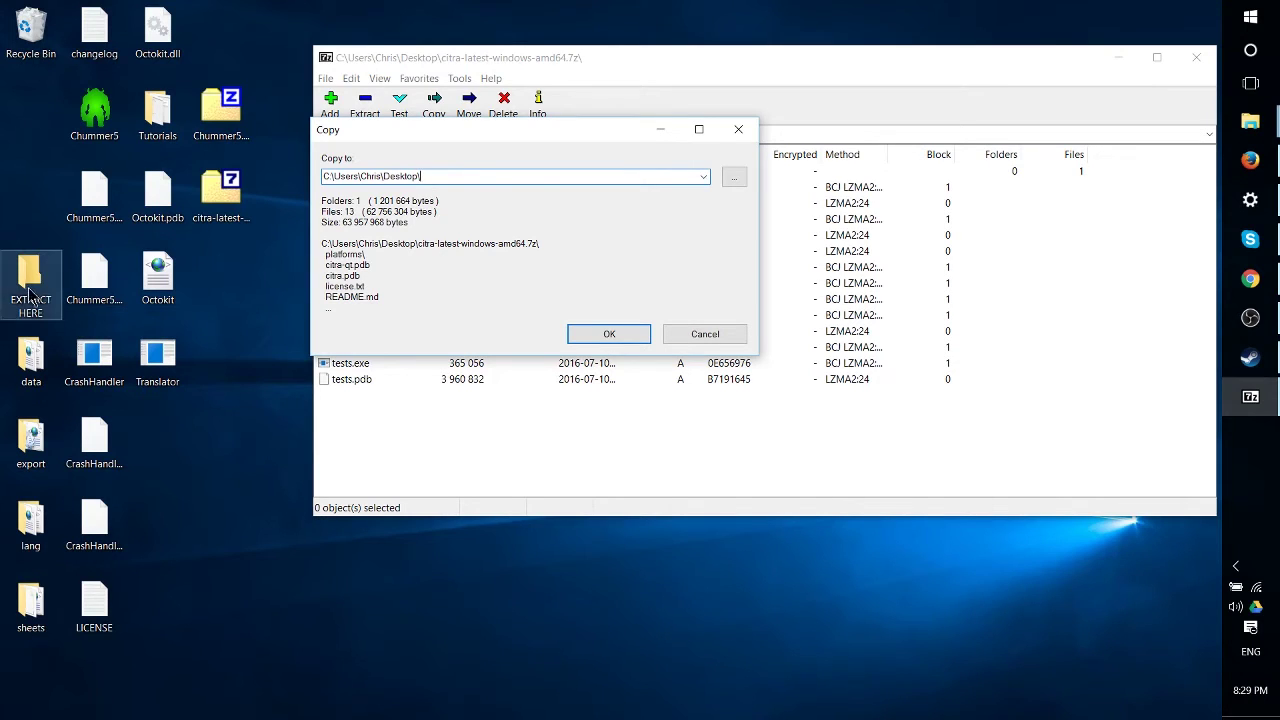
{"action": "left_click_drag", "start_coordinate": [30, 282], "coordinate": [252, 442]}
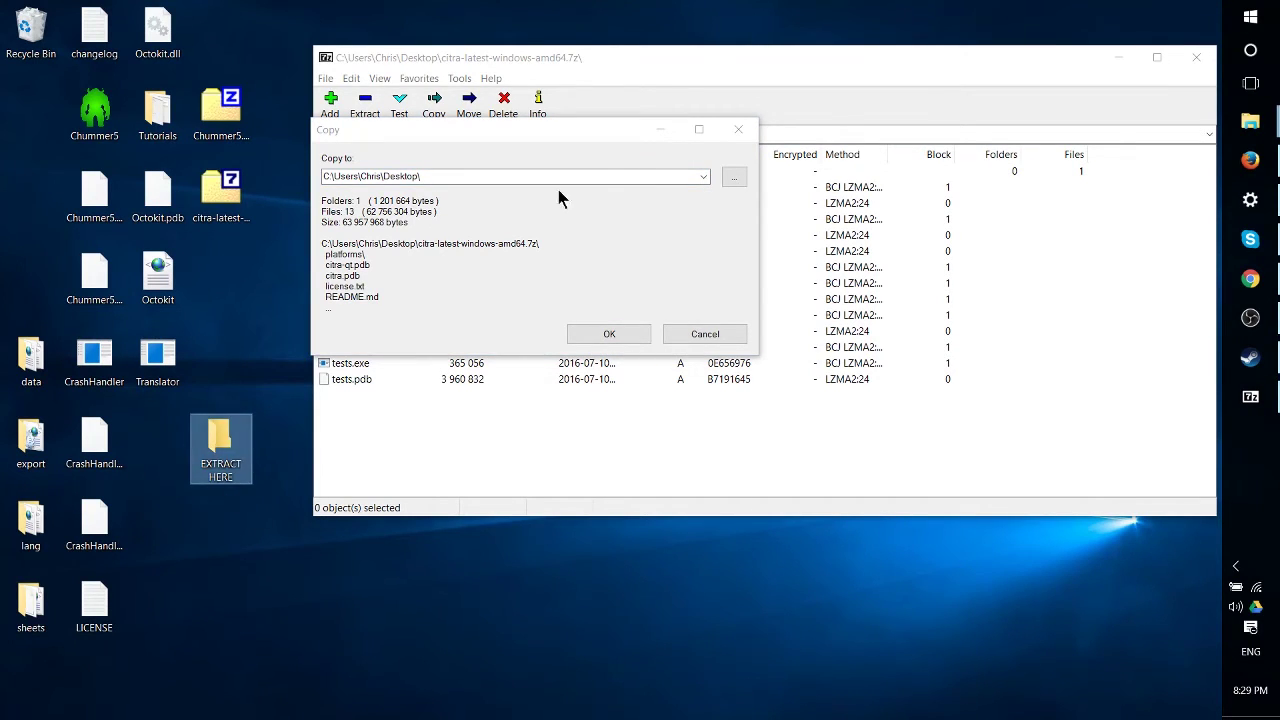
{"action": "left_click", "coordinate": [656, 138]}
{"action": "left_click_drag", "start_coordinate": [623, 135], "coordinate": [688, 146]}
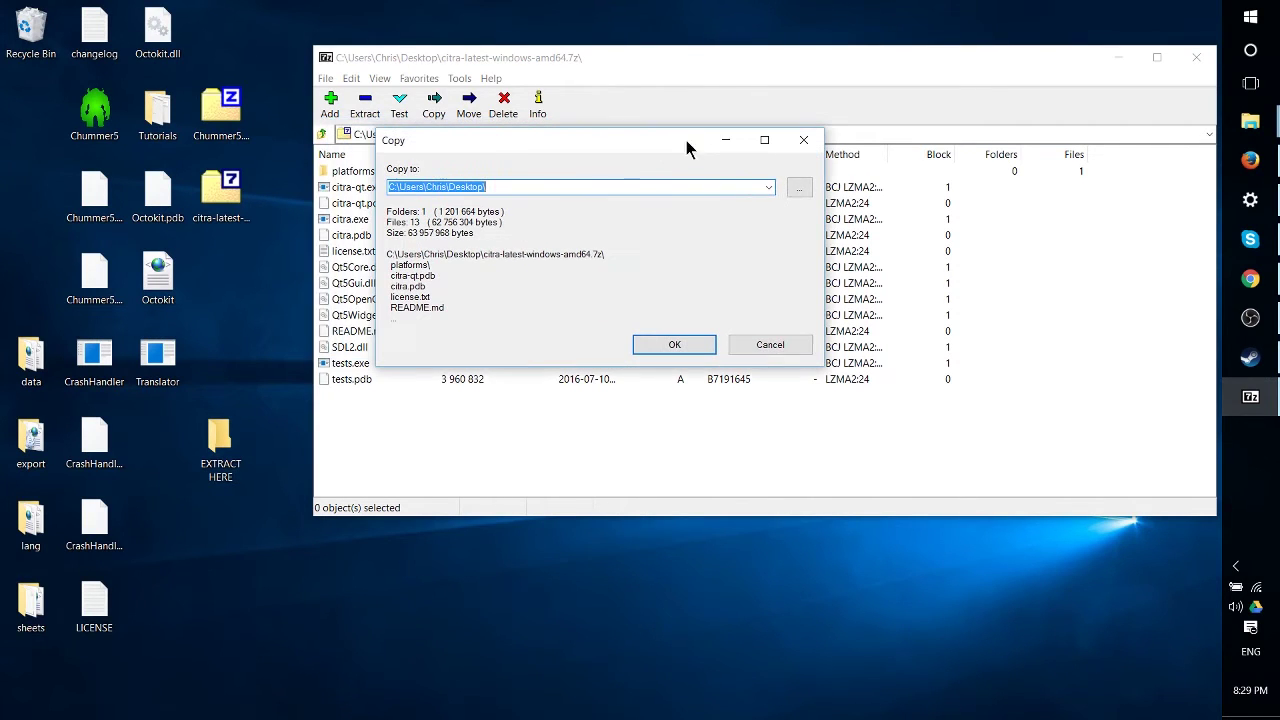
- Browse for the extraction destination and choose the EXTRACT HERE folder inside Desktop
{"action": "left_click", "coordinate": [797, 194]}
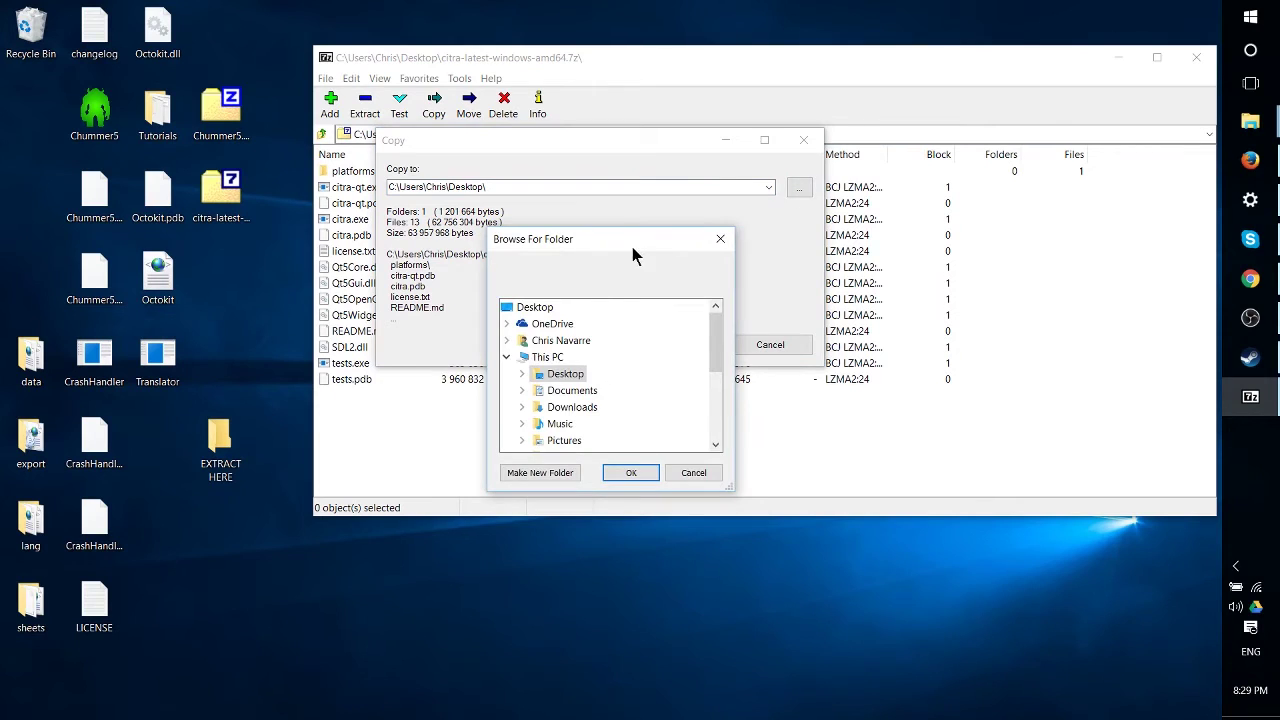
{"action": "left_click_drag", "start_coordinate": [705, 243], "coordinate": [660, 113]}
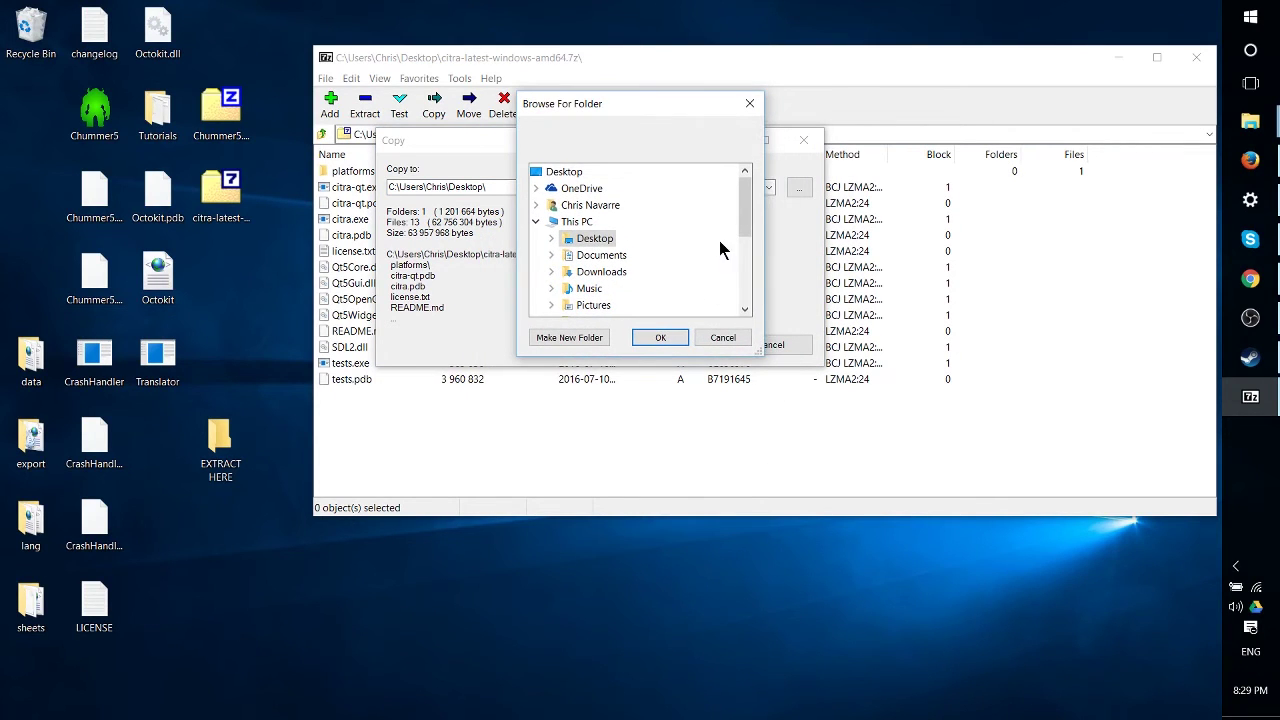
{"action": "left_click_drag", "start_coordinate": [745, 219], "coordinate": [534, 206]}
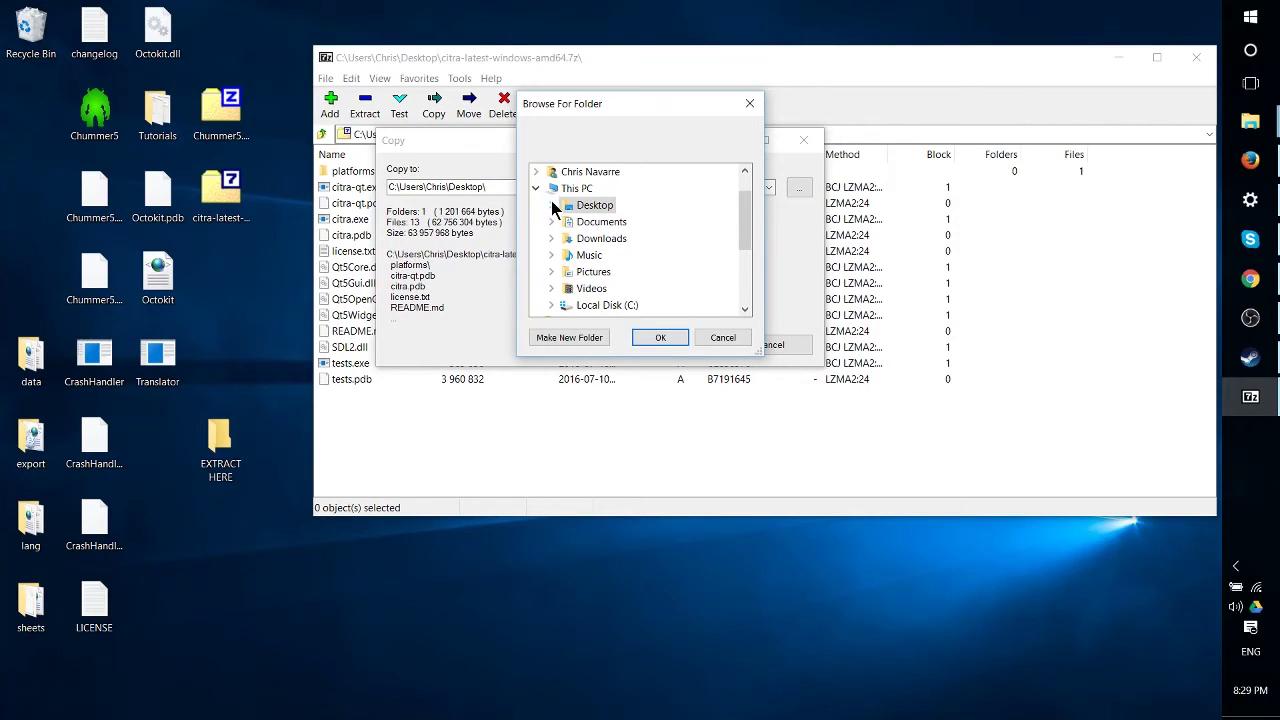
{"action": "left_click", "coordinate": [551, 203]}
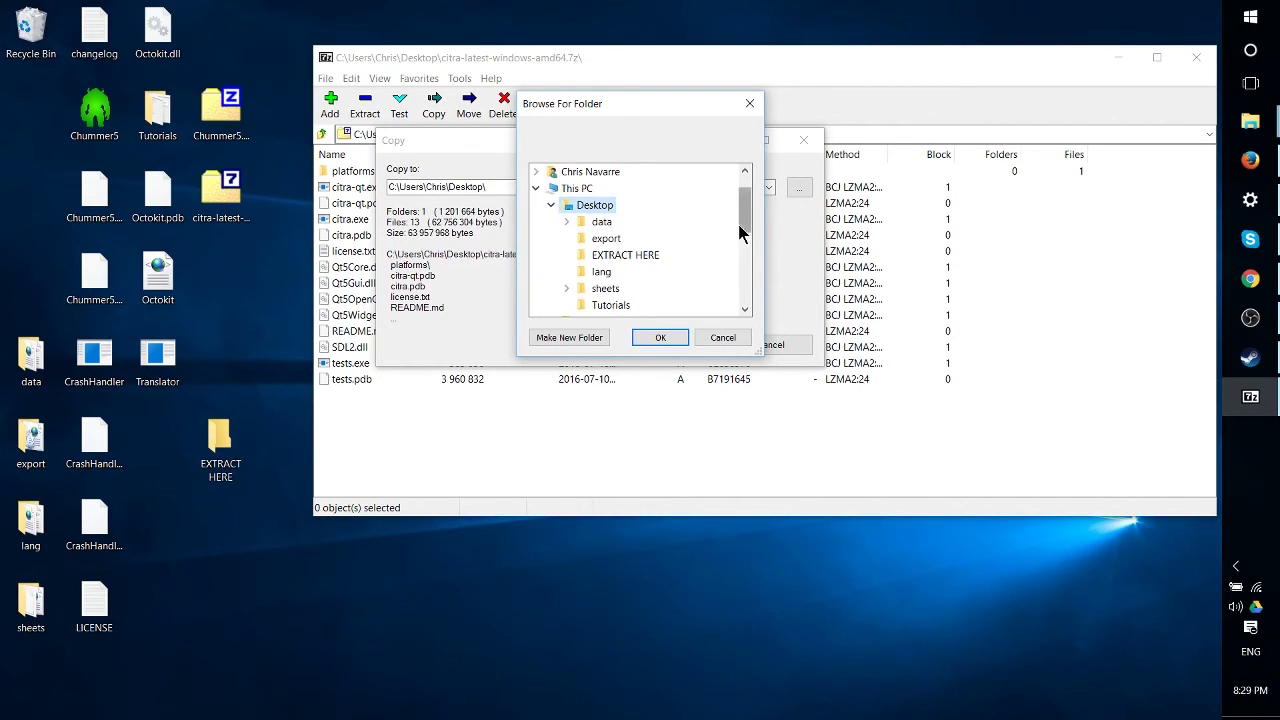
{"action": "left_click_drag", "start_coordinate": [738, 226], "coordinate": [738, 234]}
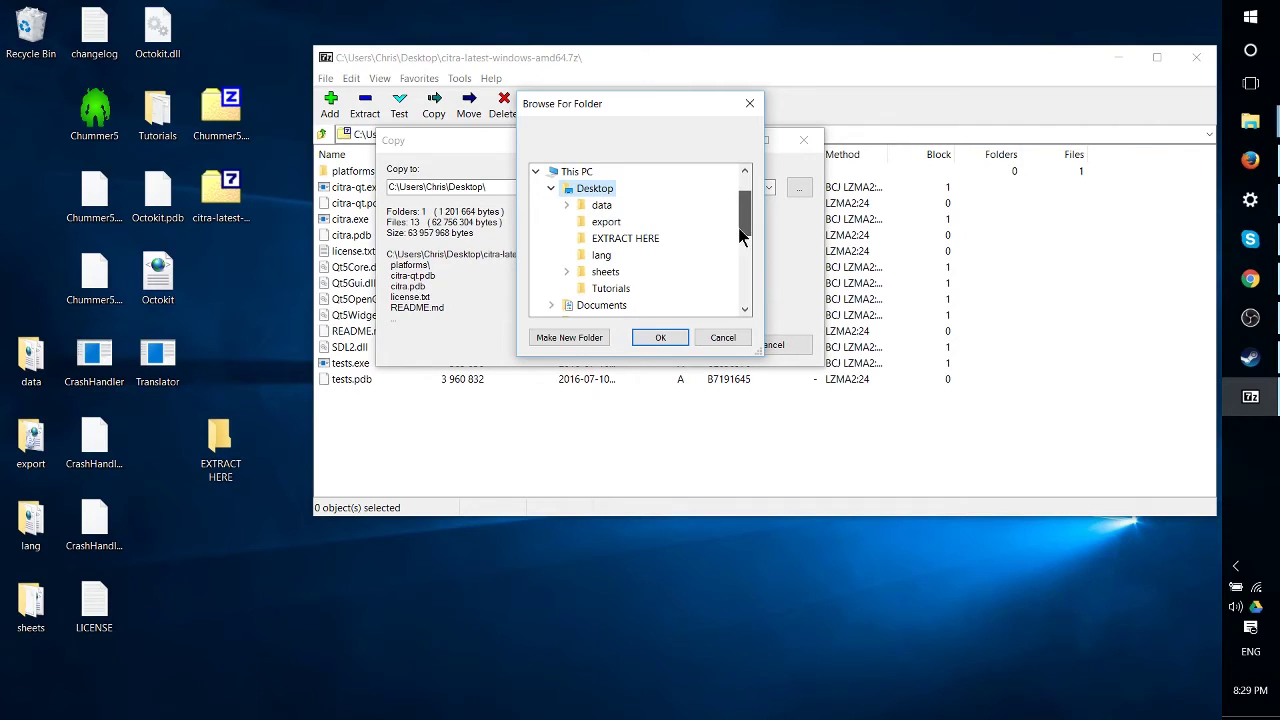
{"action": "left_click", "coordinate": [627, 241]}
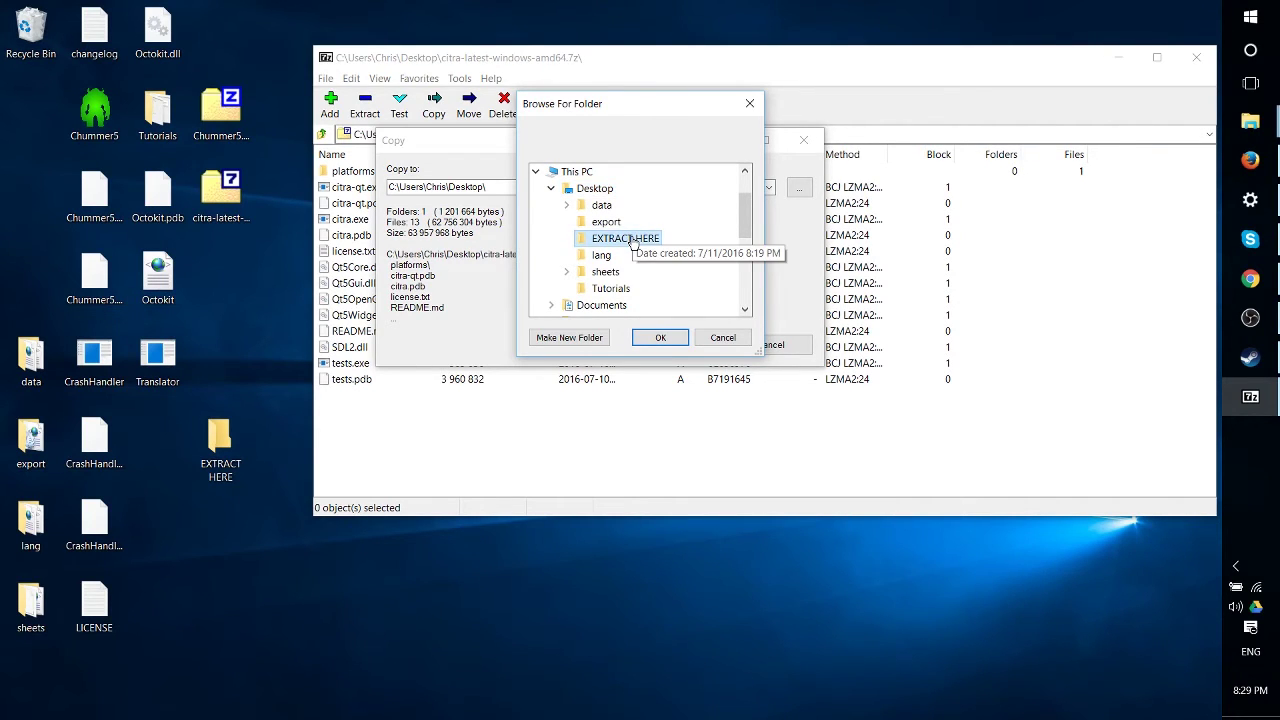
{"action": "left_click", "coordinate": [662, 337]}
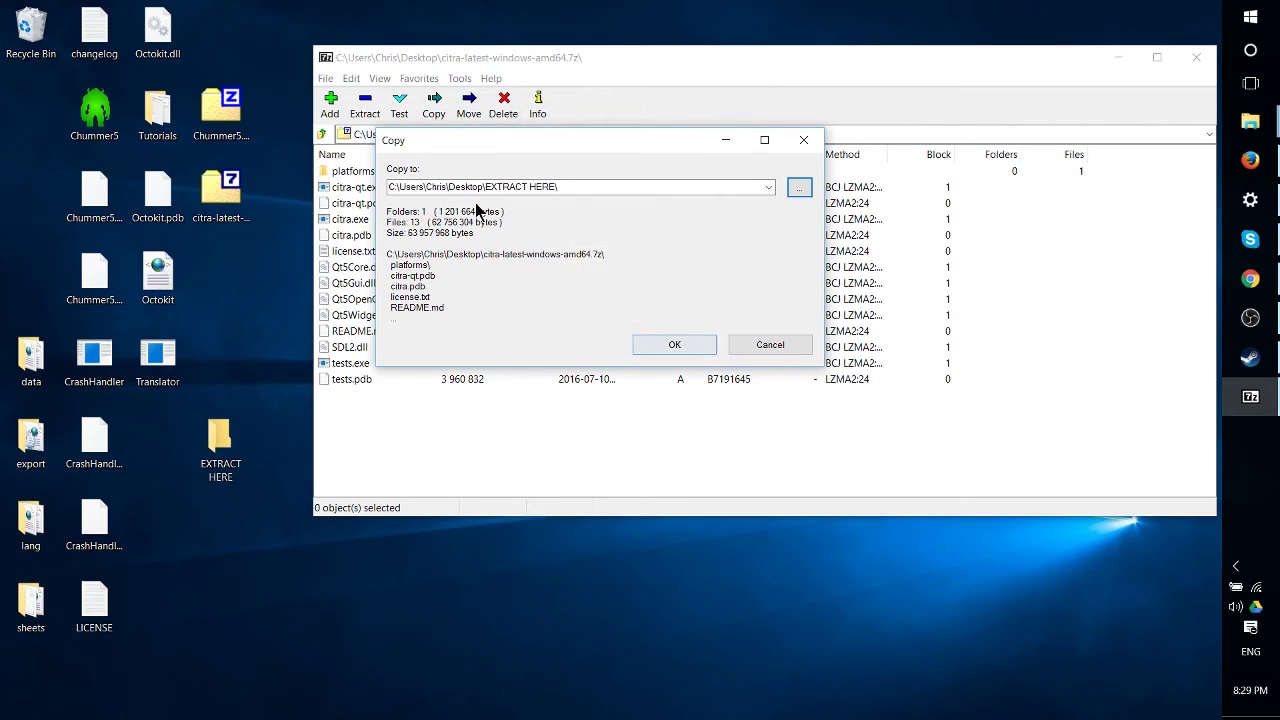
- Confirm the extraction of the citra archive's contents into the EXTRACT HERE folder
{"action": "left_click_drag", "start_coordinate": [600, 187], "coordinate": [388, 188]}
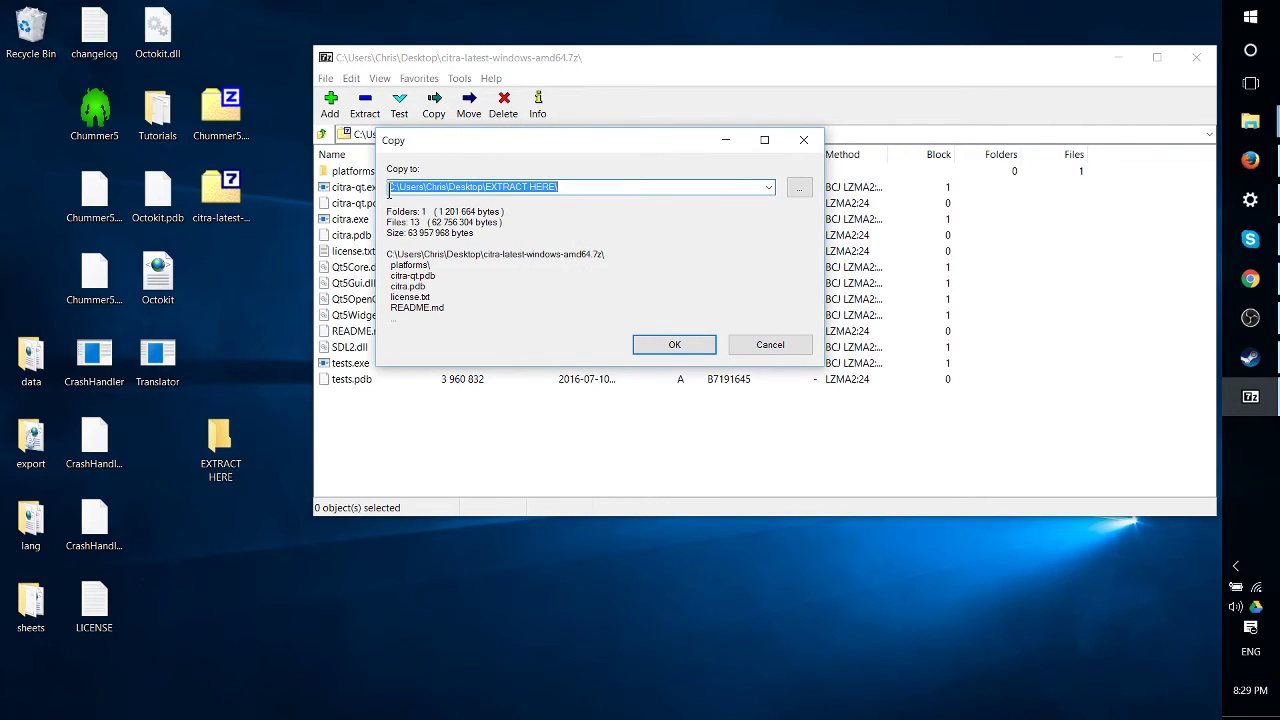
{"action": "left_click", "coordinate": [561, 186]}
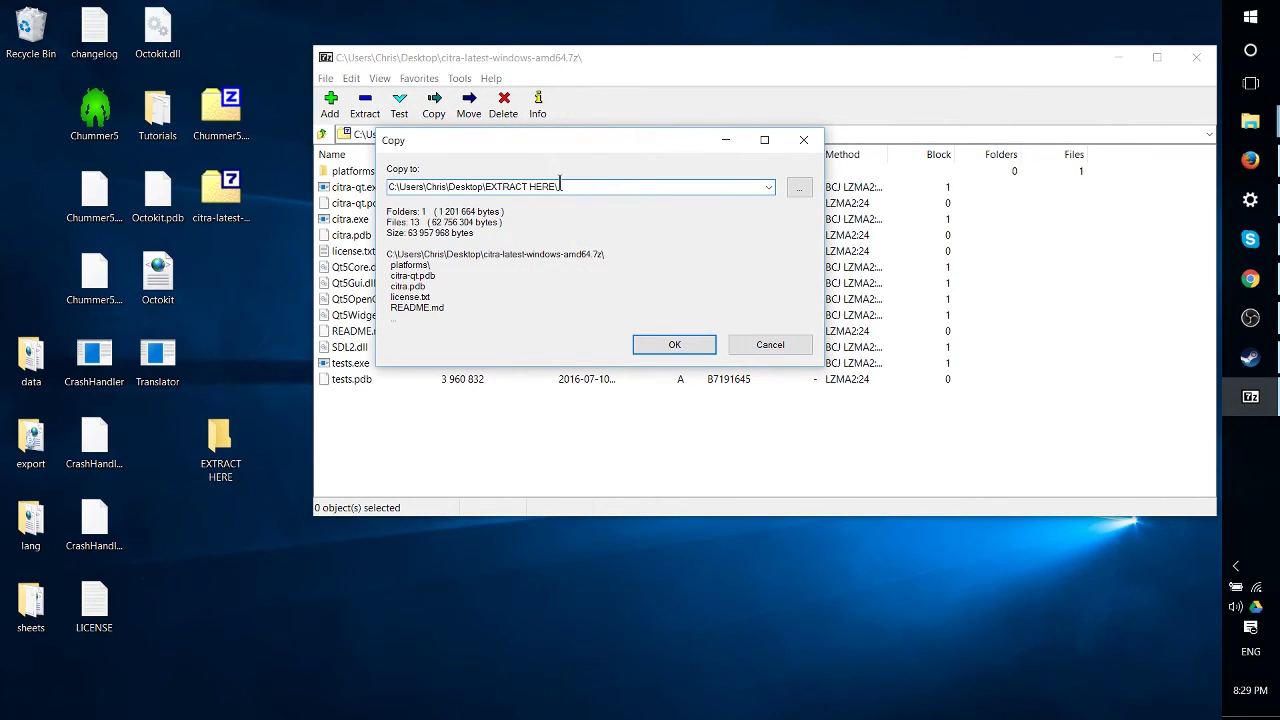
{"action": "left_click", "coordinate": [691, 350]}
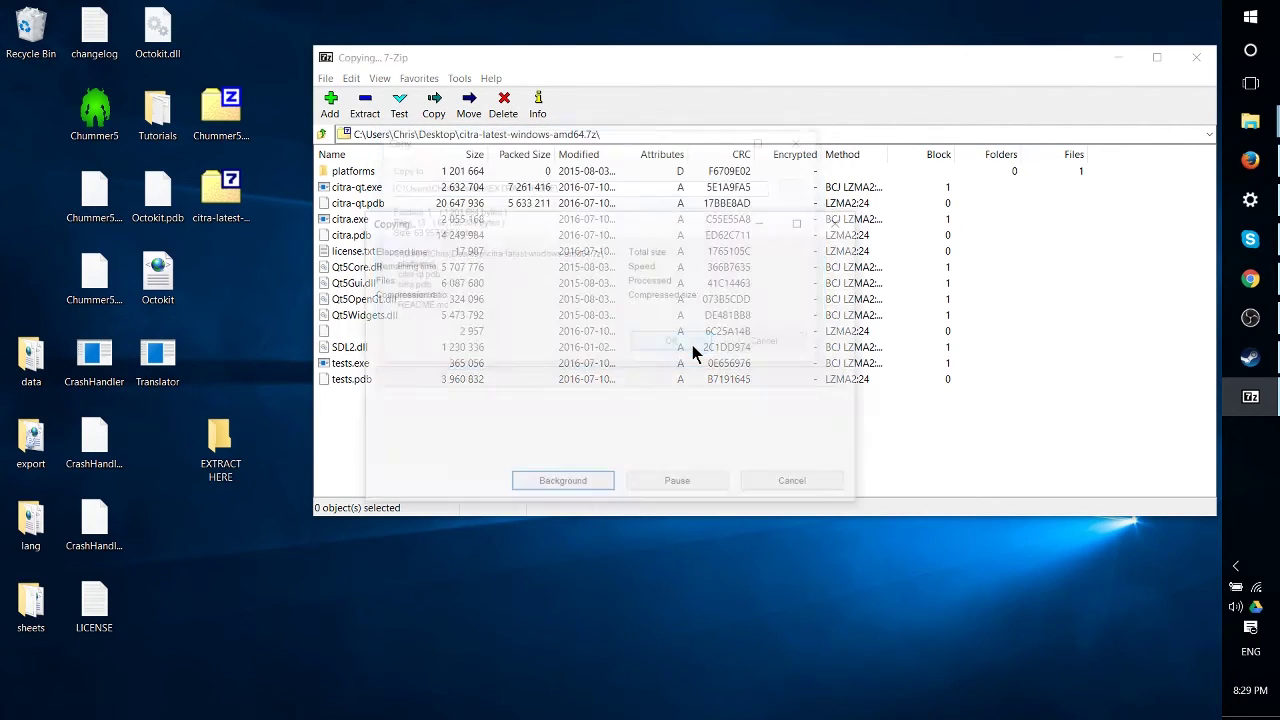
- Open the EXTRACT HERE folder to check the extracted citra files against the archive, and close both windows
{"action": "left_click_drag", "start_coordinate": [362, 331], "coordinate": [228, 452]}
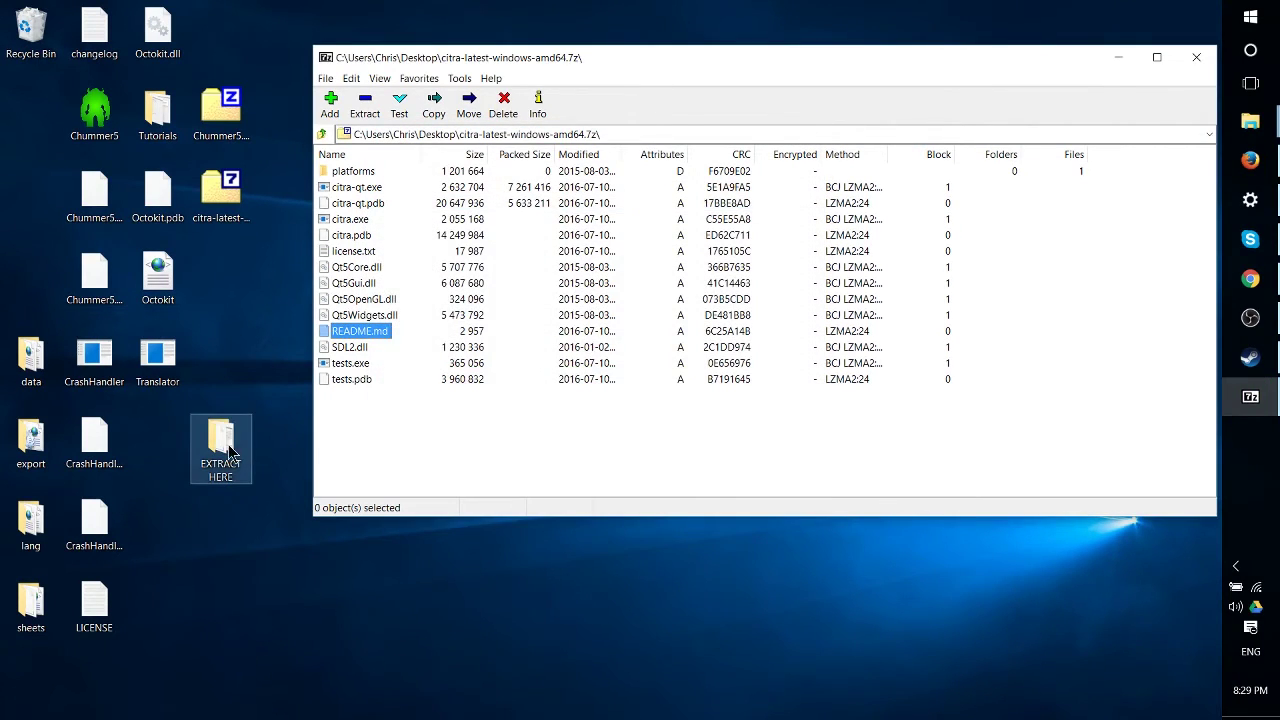
{"action": "left_click_drag", "start_coordinate": [524, 483], "coordinate": [320, 164]}
{"action": "double_click", "coordinate": [224, 434]}
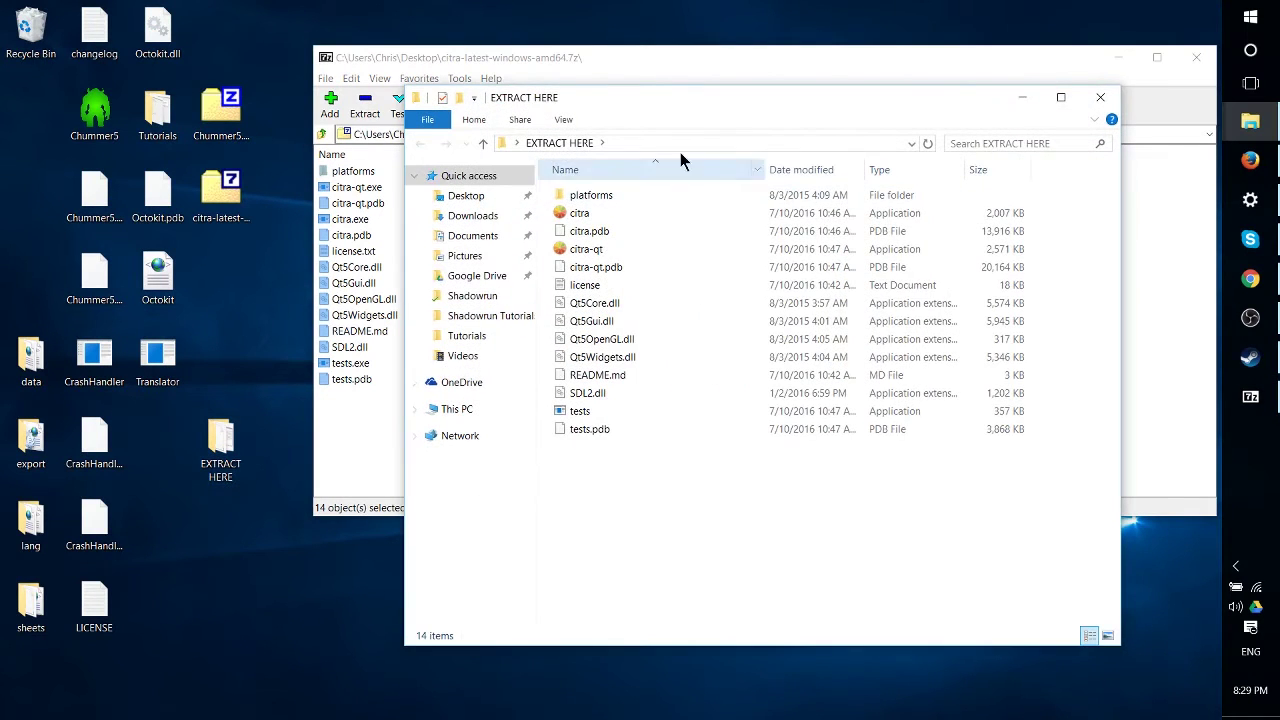
{"action": "left_click_drag", "start_coordinate": [699, 96], "coordinate": [790, 139]}
{"action": "left_click_drag", "start_coordinate": [892, 518], "coordinate": [611, 190]}
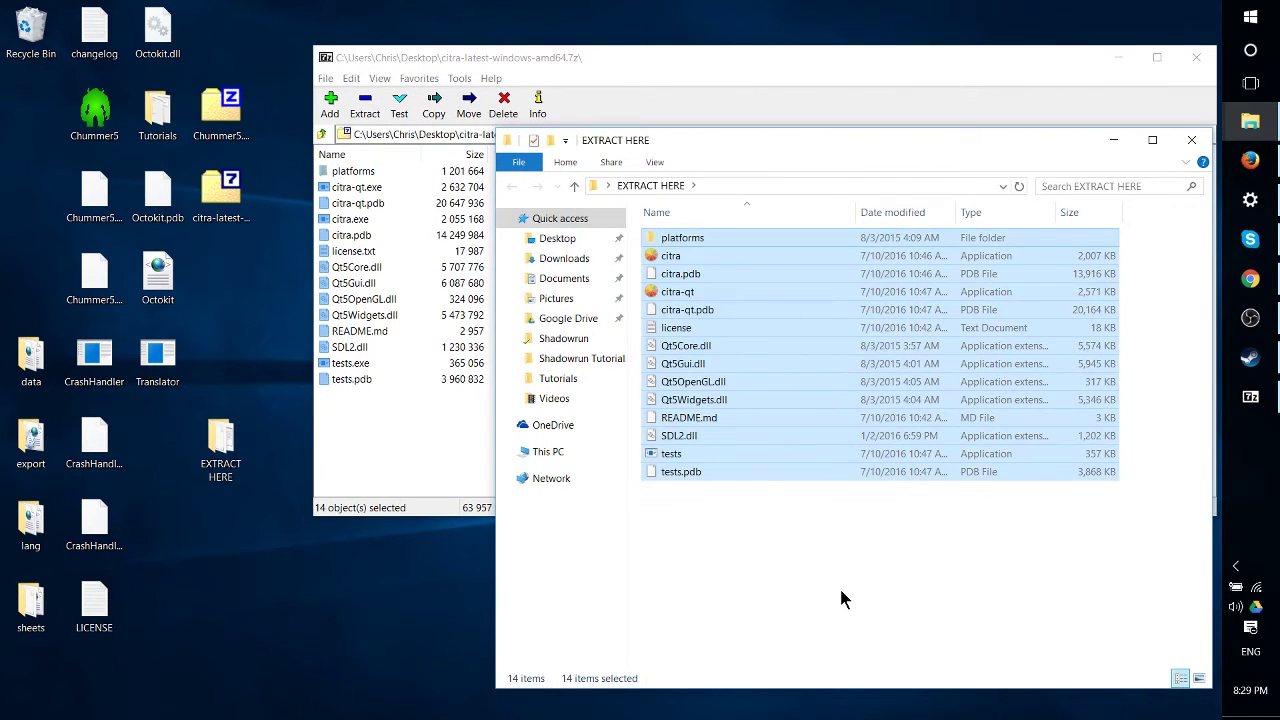
{"action": "left_click", "coordinate": [1189, 143]}
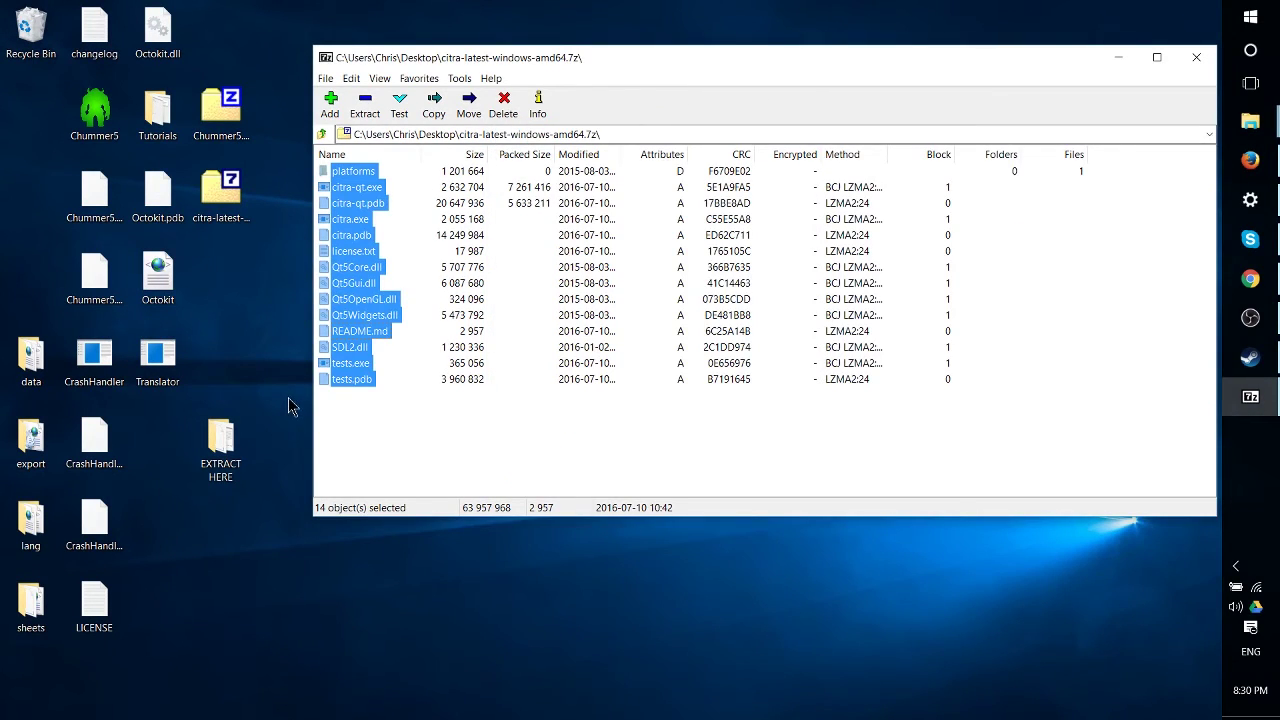
{"action": "left_click", "coordinate": [1197, 58]}
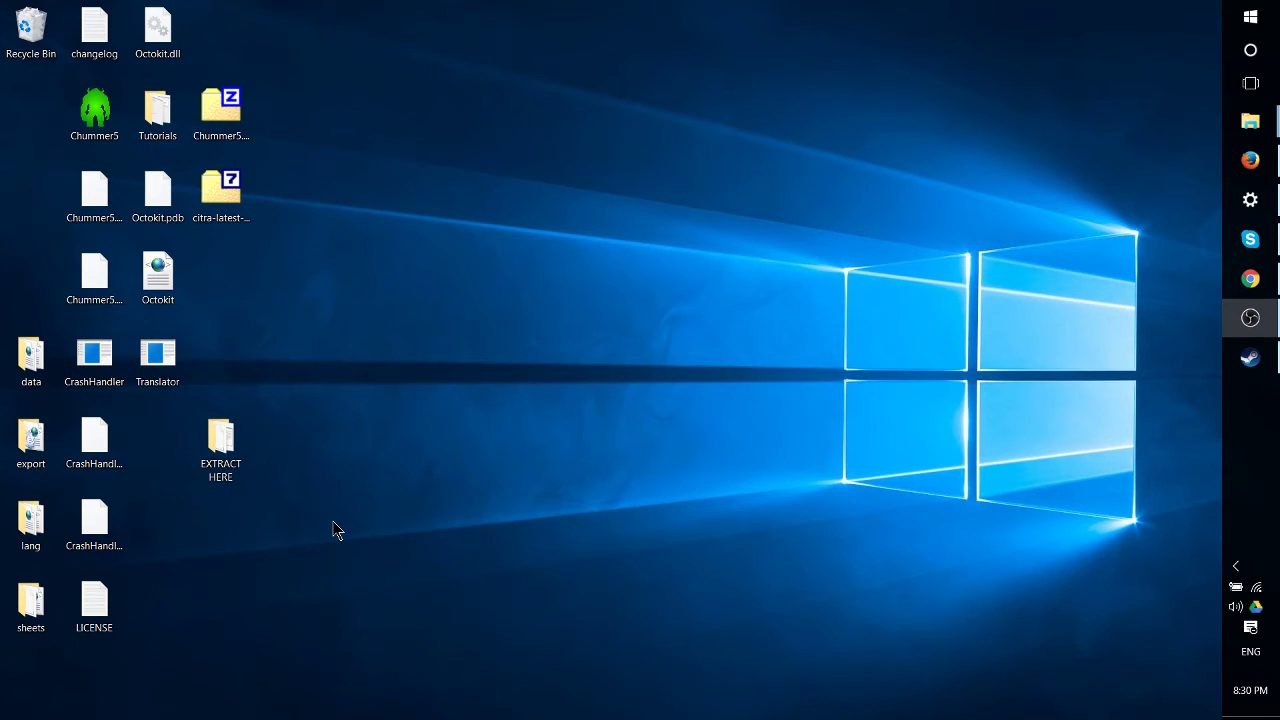
- Move the EXTRACT HERE folder to open desktop space and review all the files inside it, closing its window
{"action": "left_click_drag", "start_coordinate": [240, 462], "coordinate": [450, 278]}
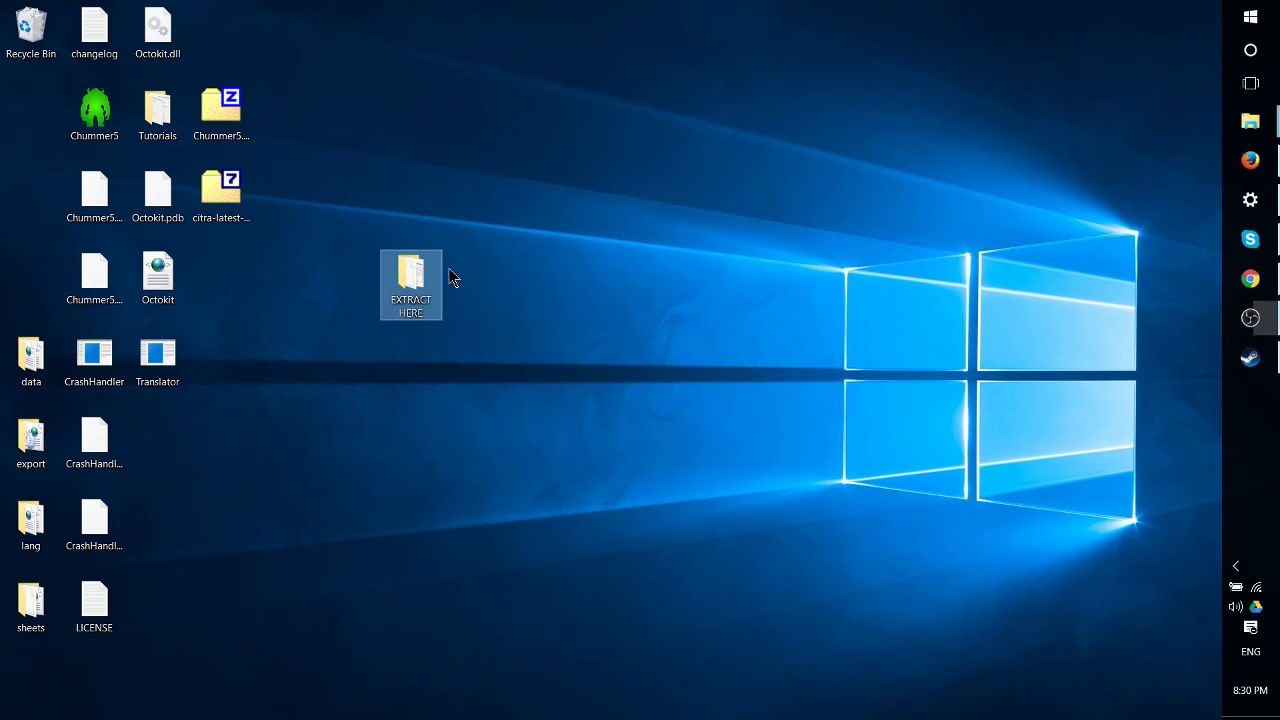
{"action": "double_click", "coordinate": [428, 266]}
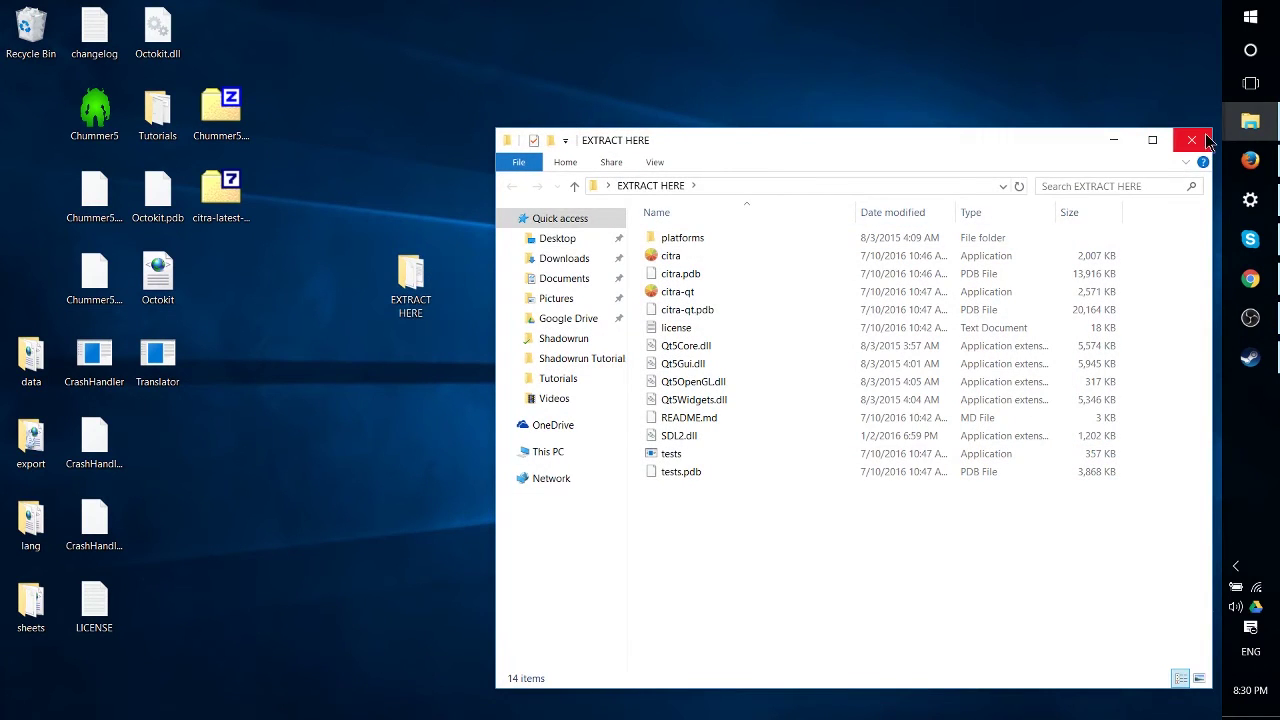
{"action": "key", "text": "ctrl+a"}
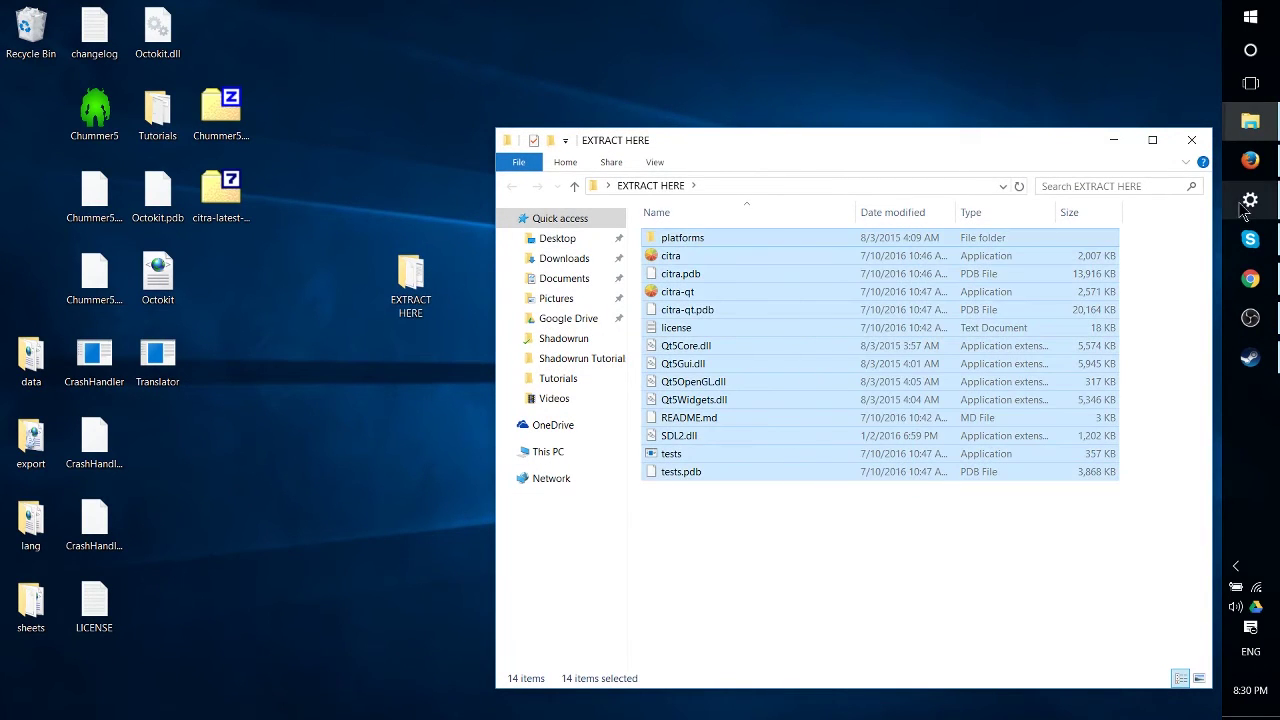
{"action": "left_click", "coordinate": [1191, 140]}
- Compress the EXTRACT HERE folder with 7-Zip into a tar archive named EXTRACT HERE.tar and place it beside the folder
{"action": "left_click", "coordinate": [402, 290]}
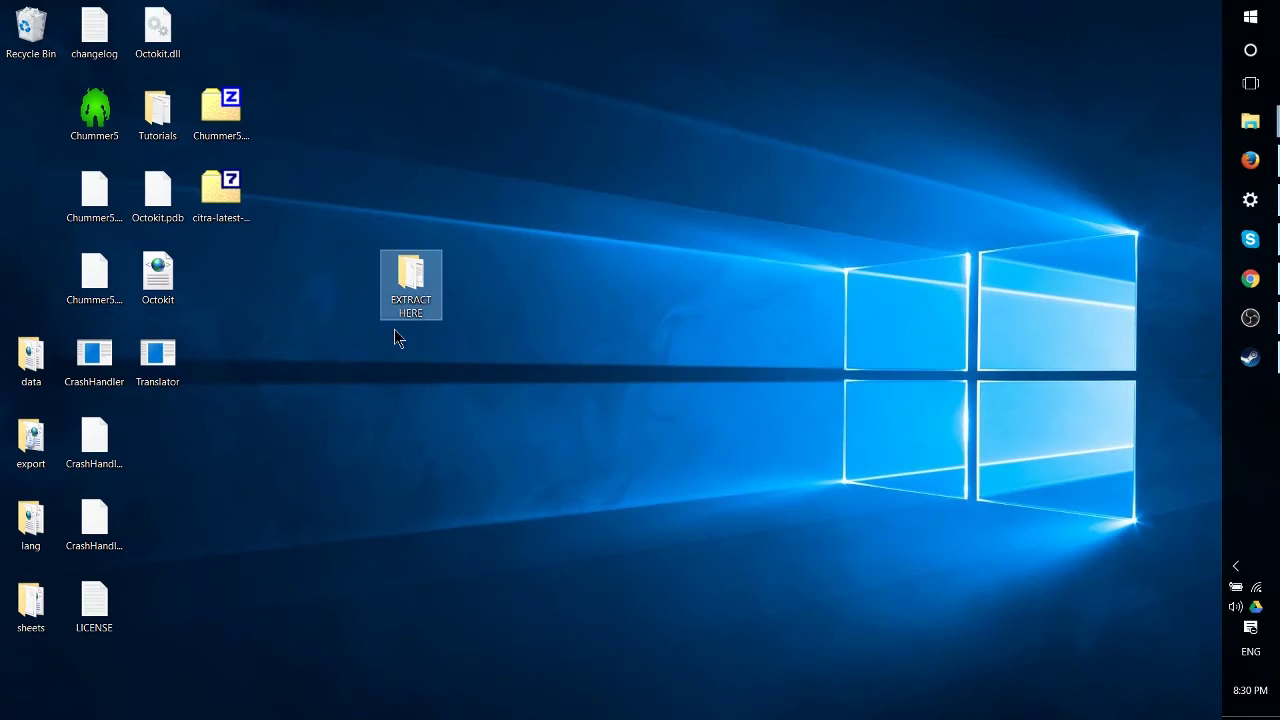
{"action": "right_click", "coordinate": [416, 280]}
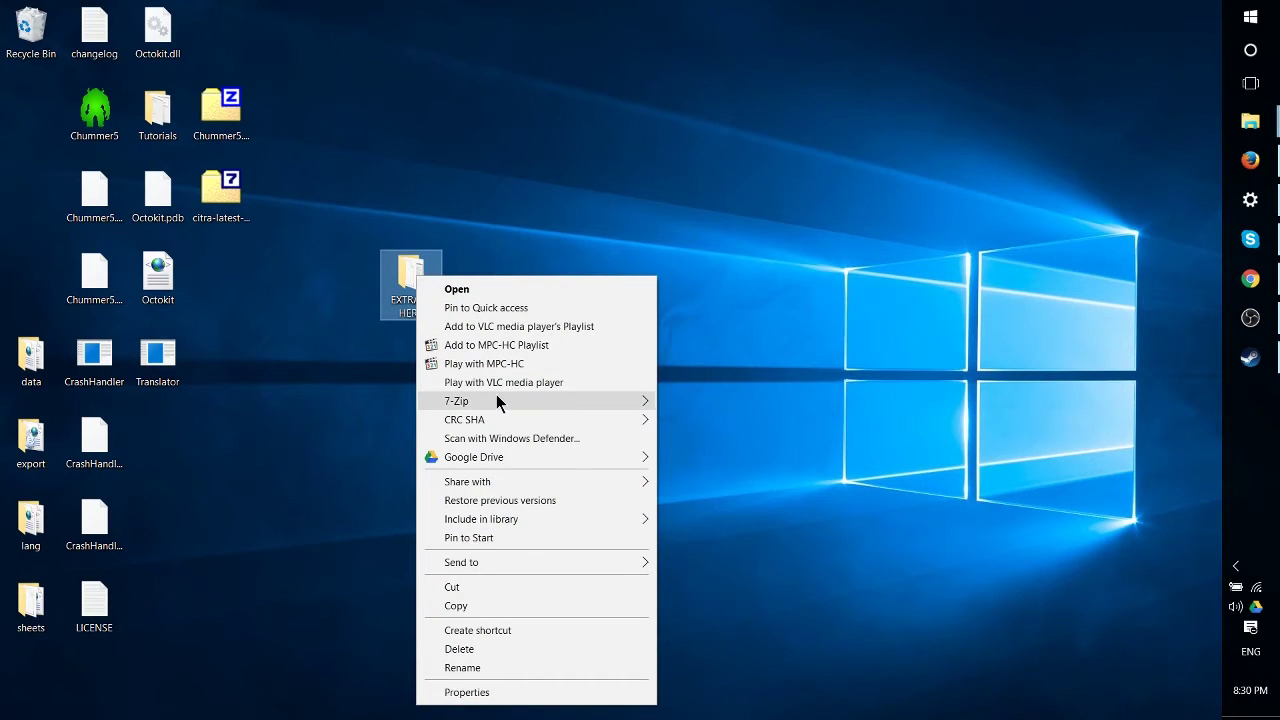
{"action": "mouse_move", "coordinate": [496, 400]}
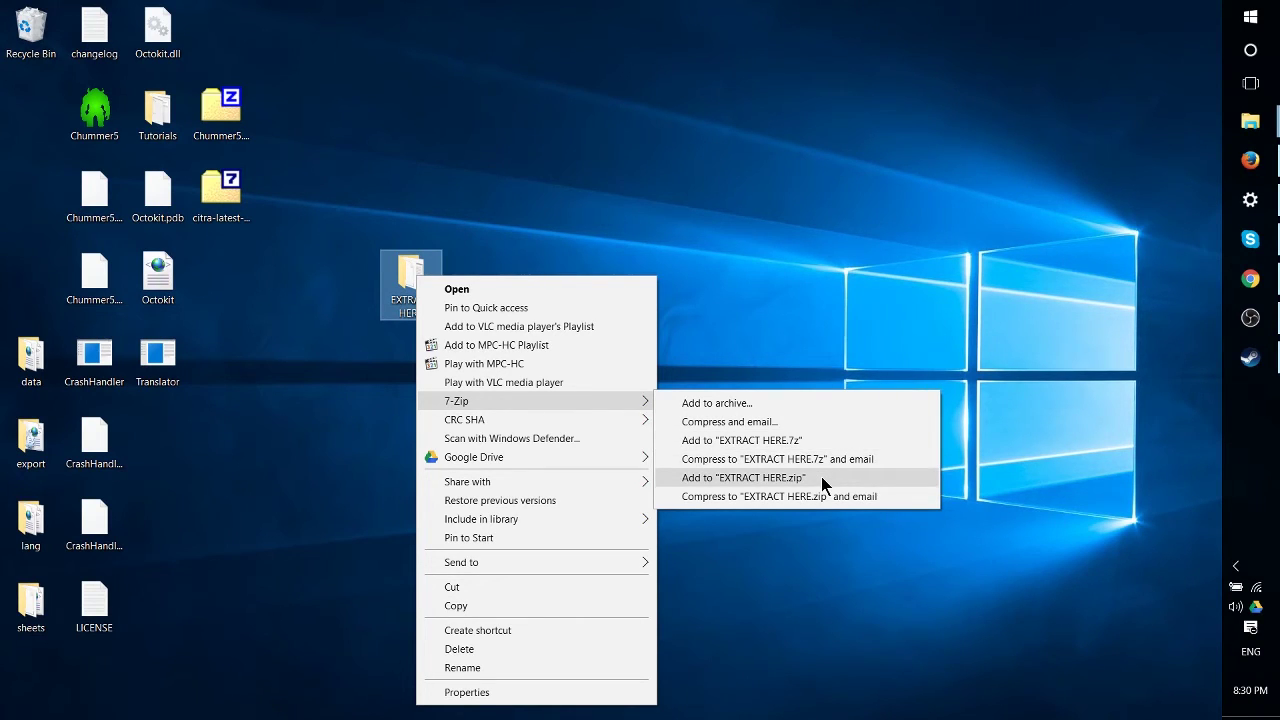
{"action": "left_click", "coordinate": [822, 404]}
{"action": "left_click_drag", "start_coordinate": [482, 111], "coordinate": [619, 110]}
{"action": "left_click", "coordinate": [667, 178]}
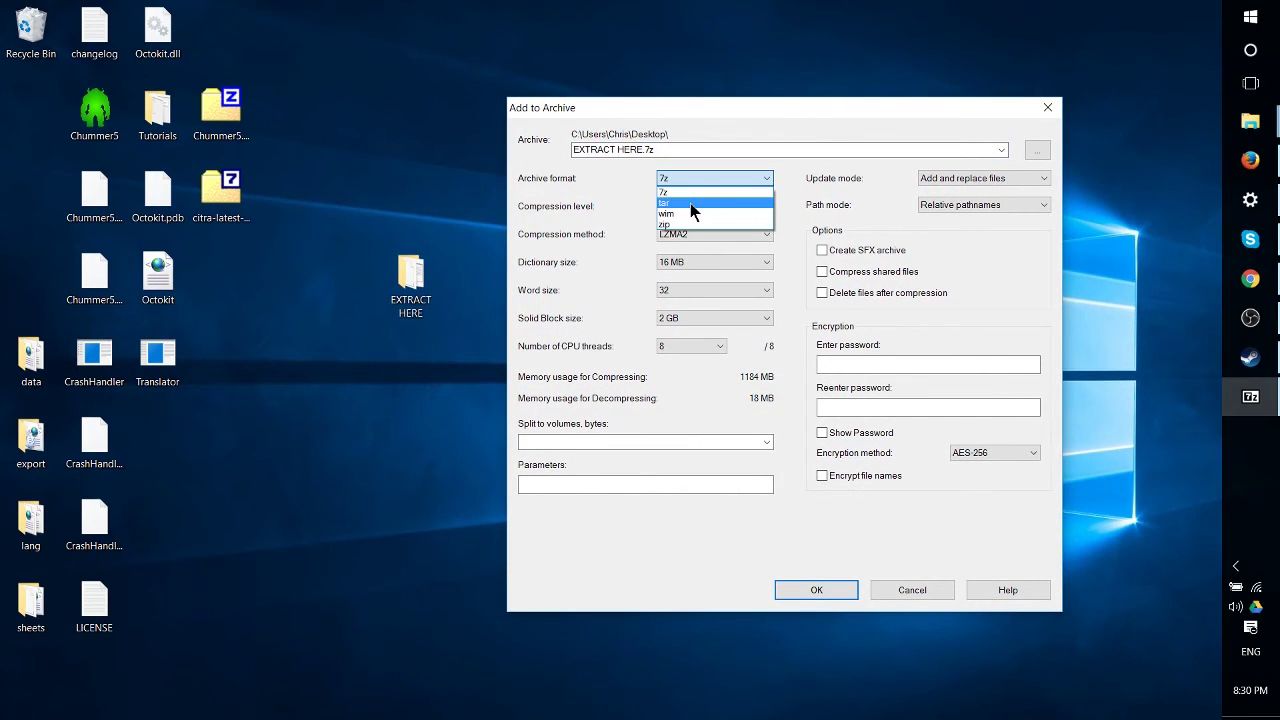
{"action": "left_click", "coordinate": [690, 203]}
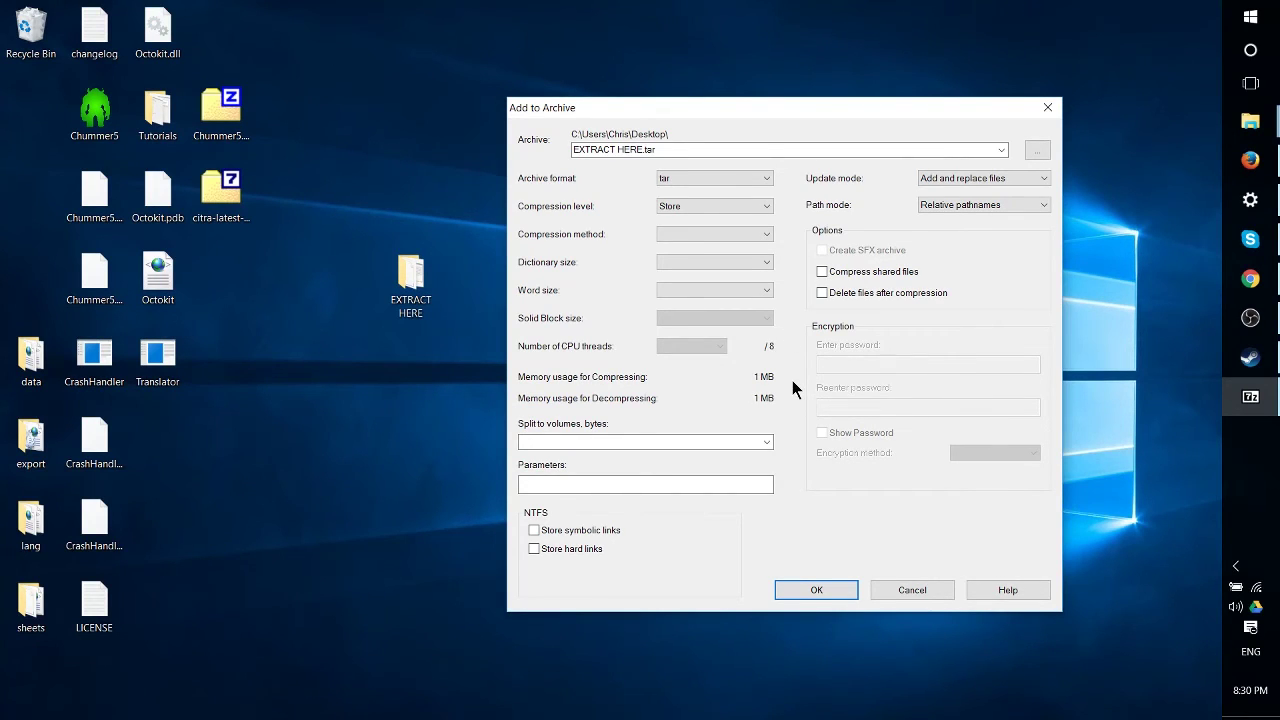
{"action": "left_click", "coordinate": [818, 590]}
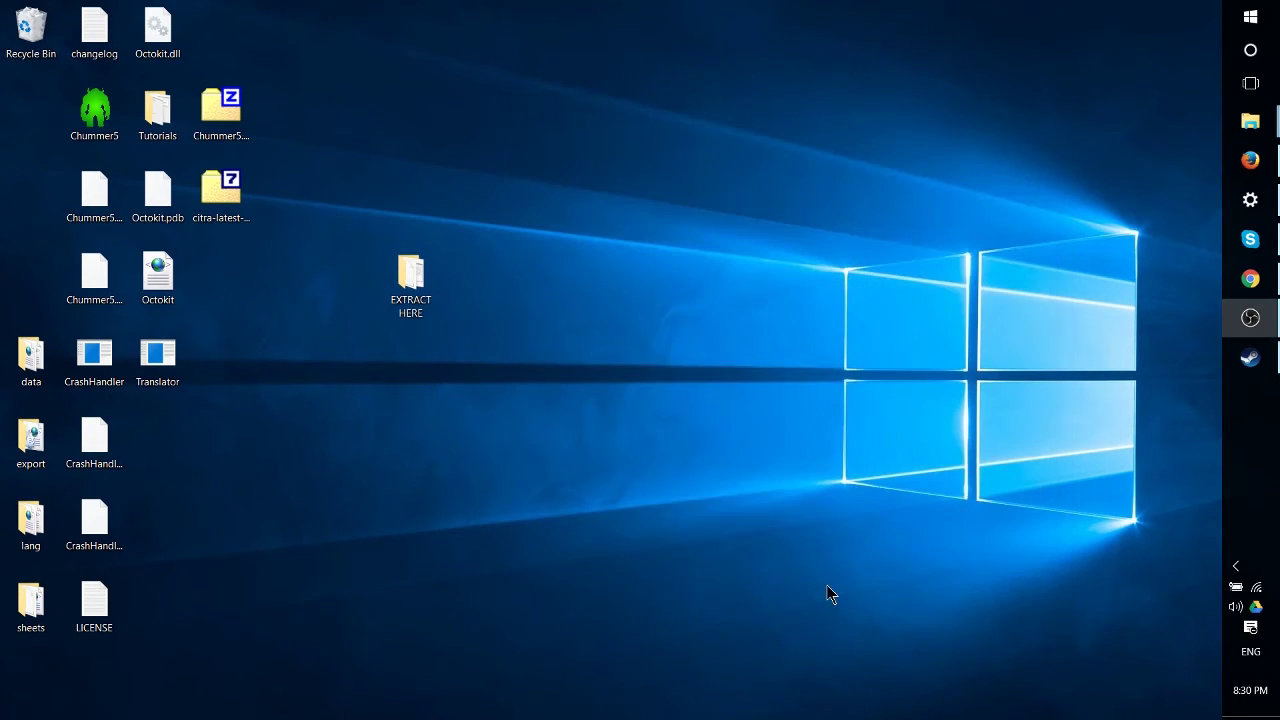
{"action": "left_click_drag", "start_coordinate": [31, 118], "coordinate": [506, 306]}
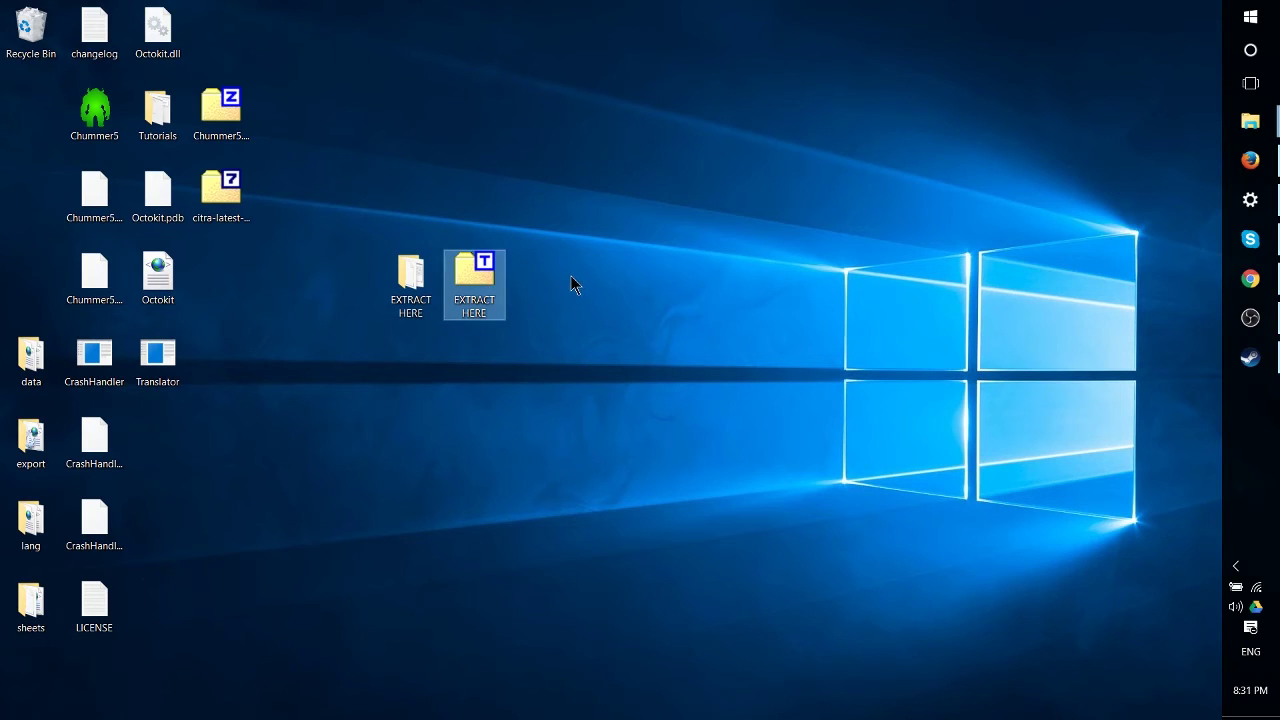
- Open the EXTRACT HERE.tar archive and compare its contents with the original EXTRACT HERE folder
{"action": "left_click", "coordinate": [412, 290]}
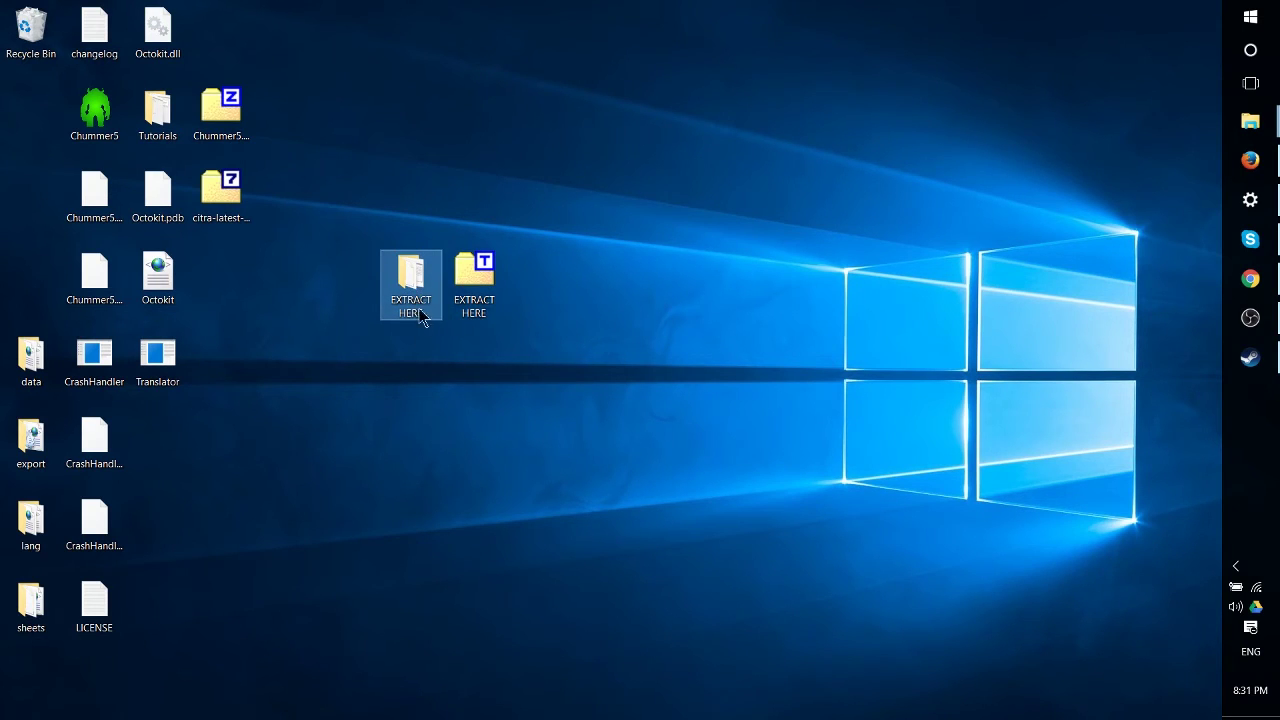
{"action": "double_click", "coordinate": [470, 270]}
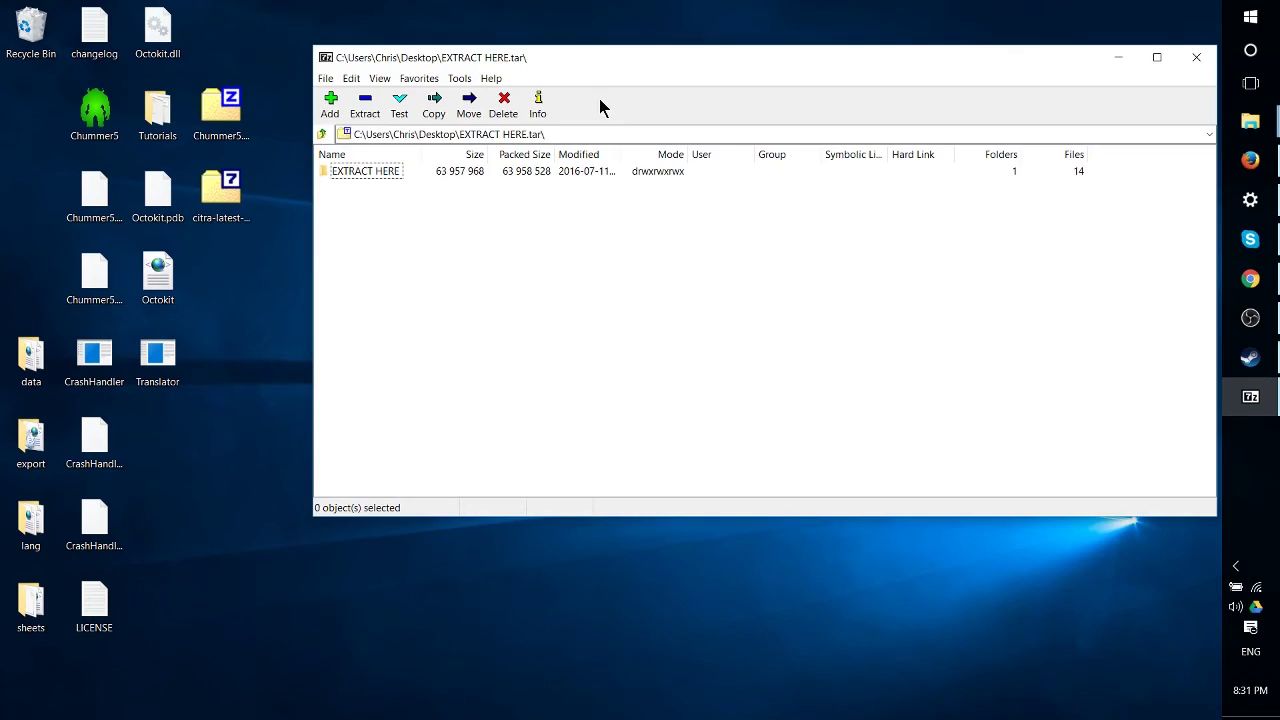
{"action": "left_click_drag", "start_coordinate": [600, 57], "coordinate": [867, 96]}
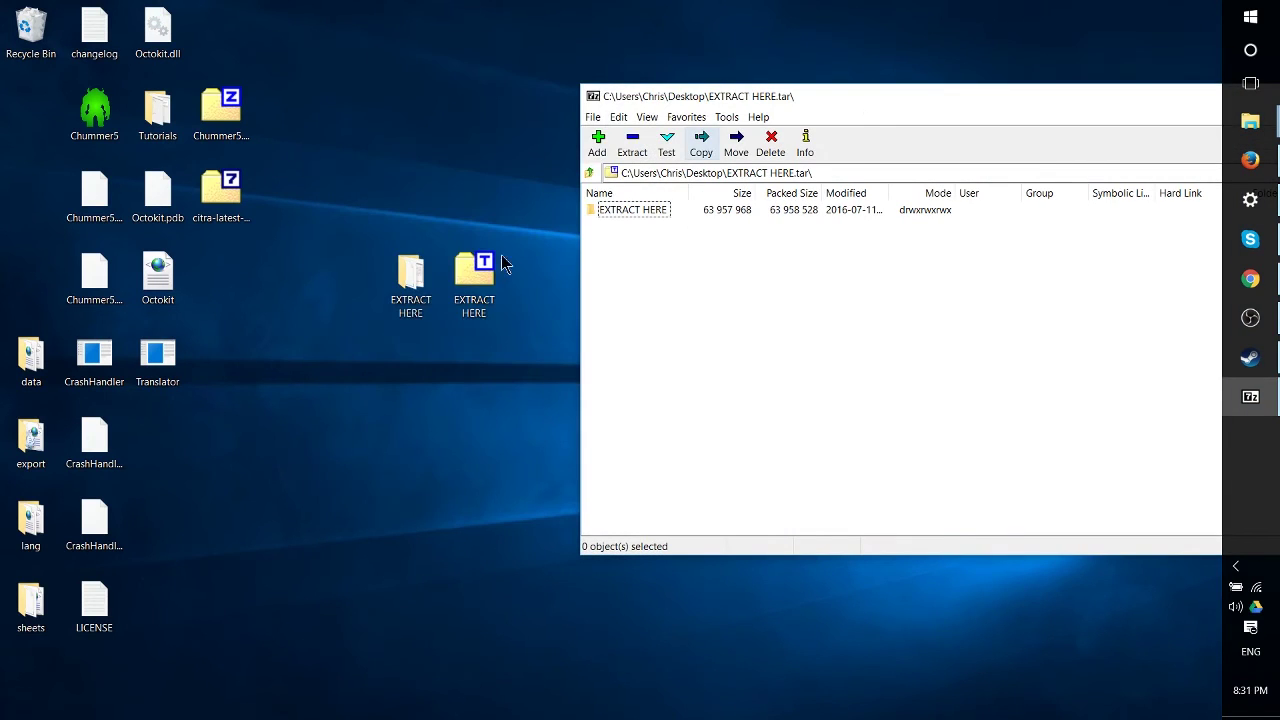
{"action": "left_click", "coordinate": [403, 297]}
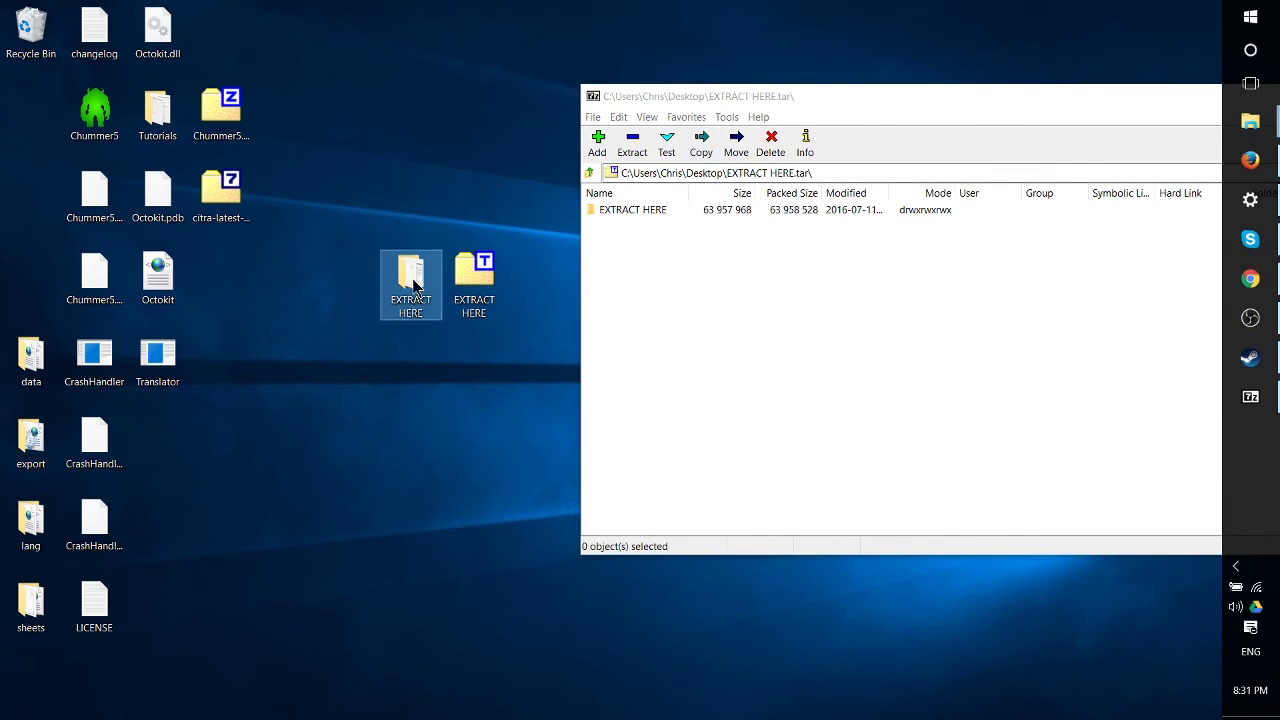
{"action": "left_click", "coordinate": [708, 334]}
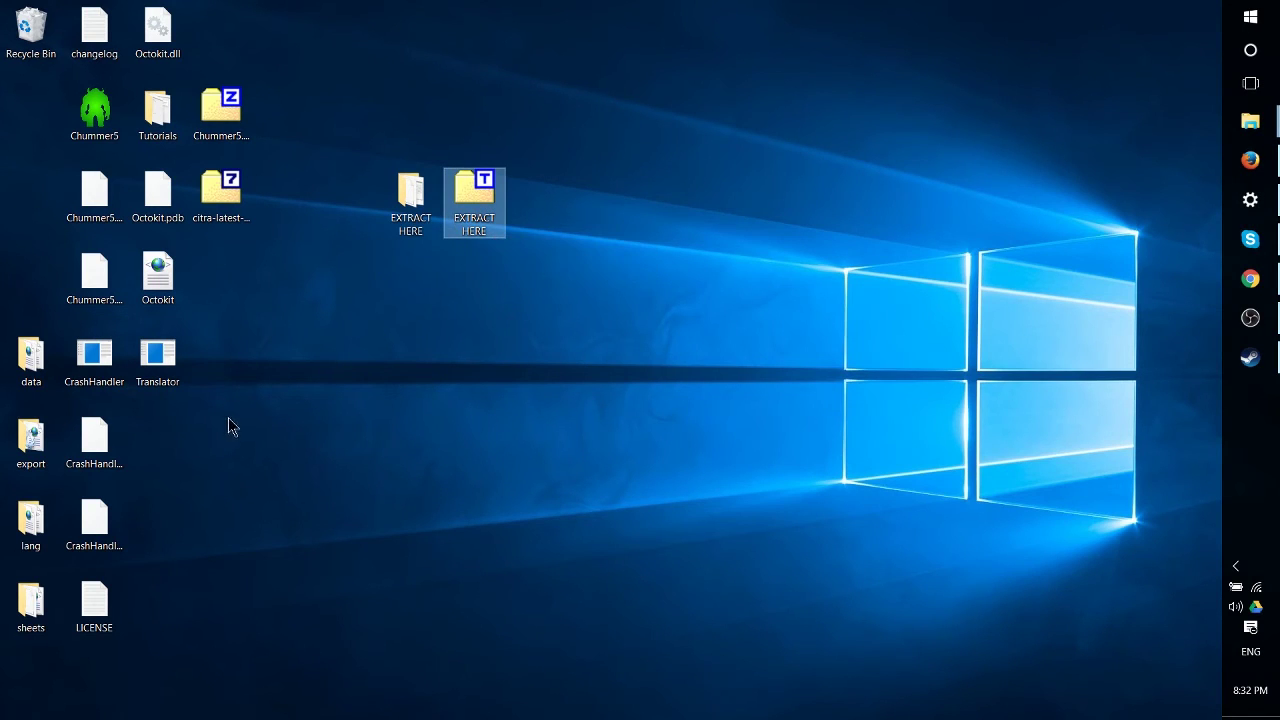
- Move the Chummer5, Octokit, CrashHandler and Translator files together to empty desktop space and compress them into Desktop.zip with 7-Zip
{"action": "left_click_drag", "start_coordinate": [160, 401], "coordinate": [625, 205]}
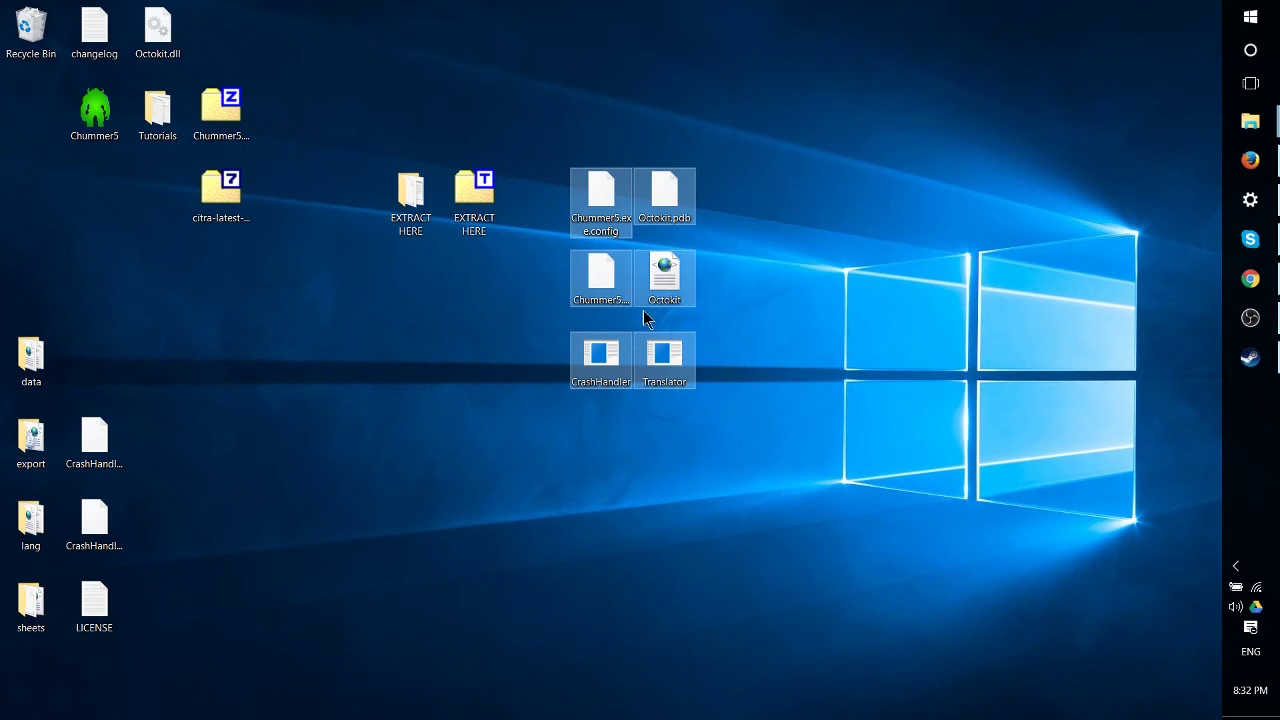
{"action": "right_click", "coordinate": [607, 184]}
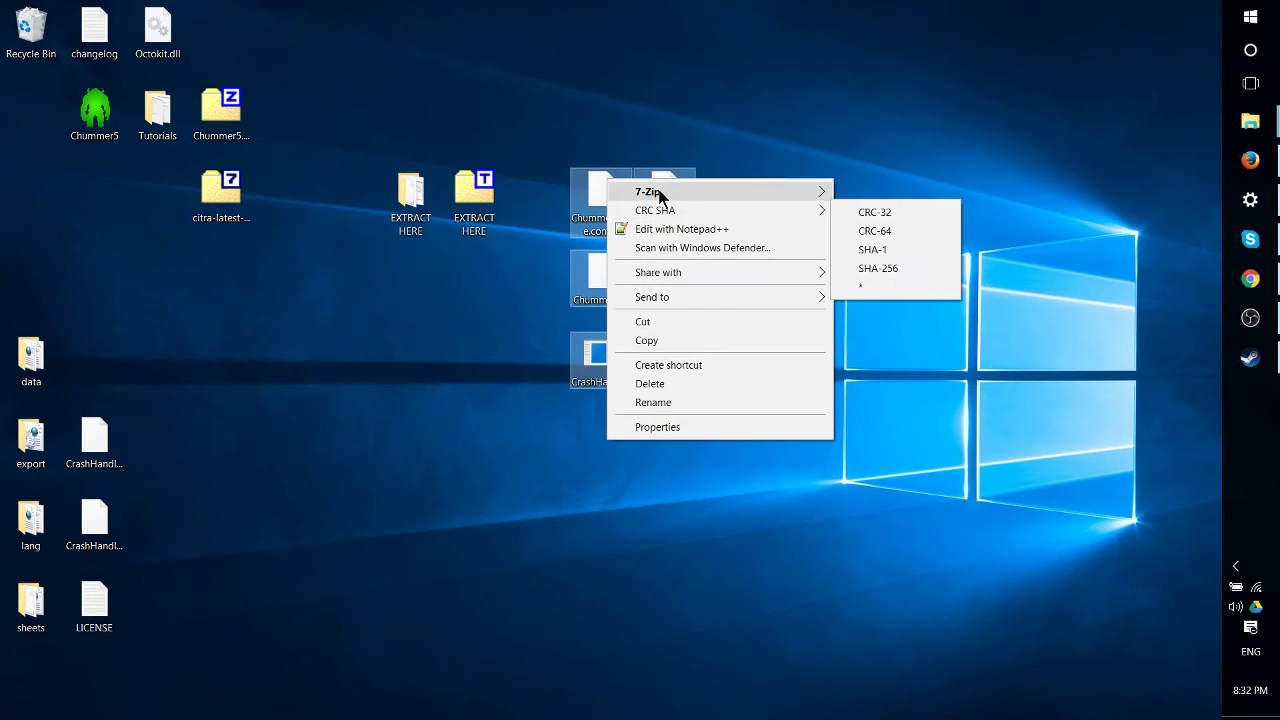
{"action": "mouse_move", "coordinate": [659, 193]}
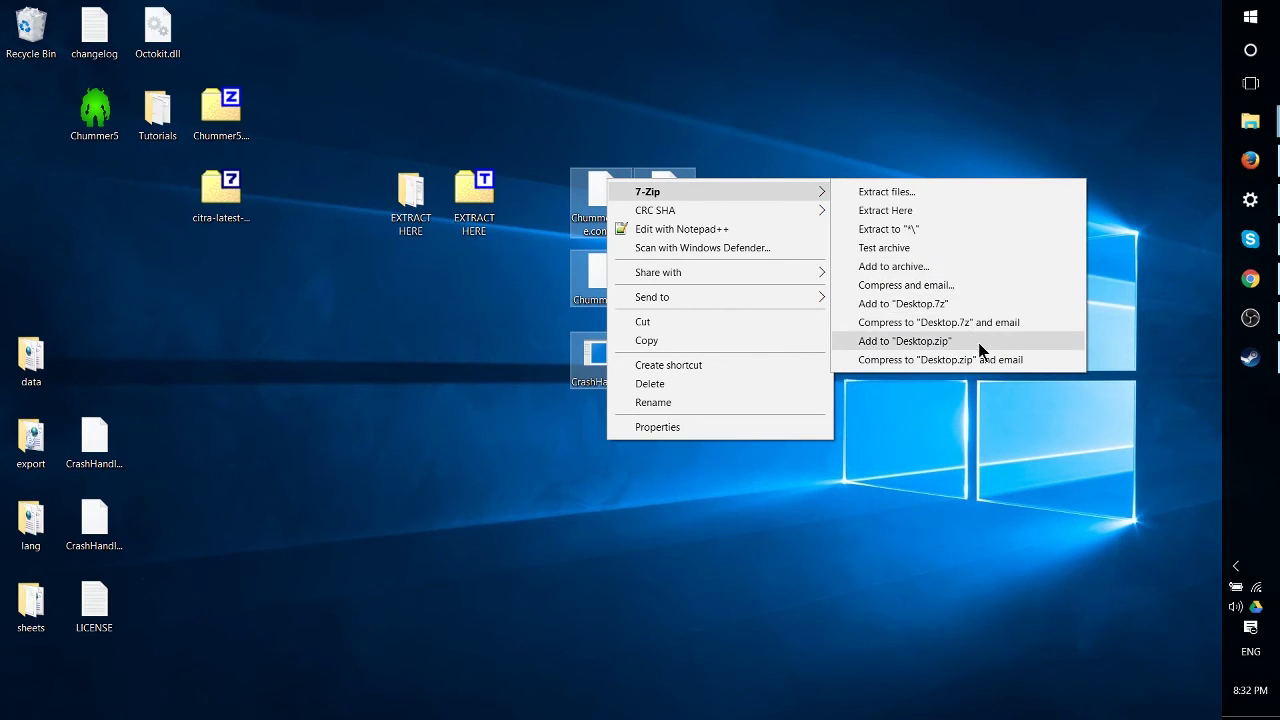
{"action": "left_click", "coordinate": [905, 341]}
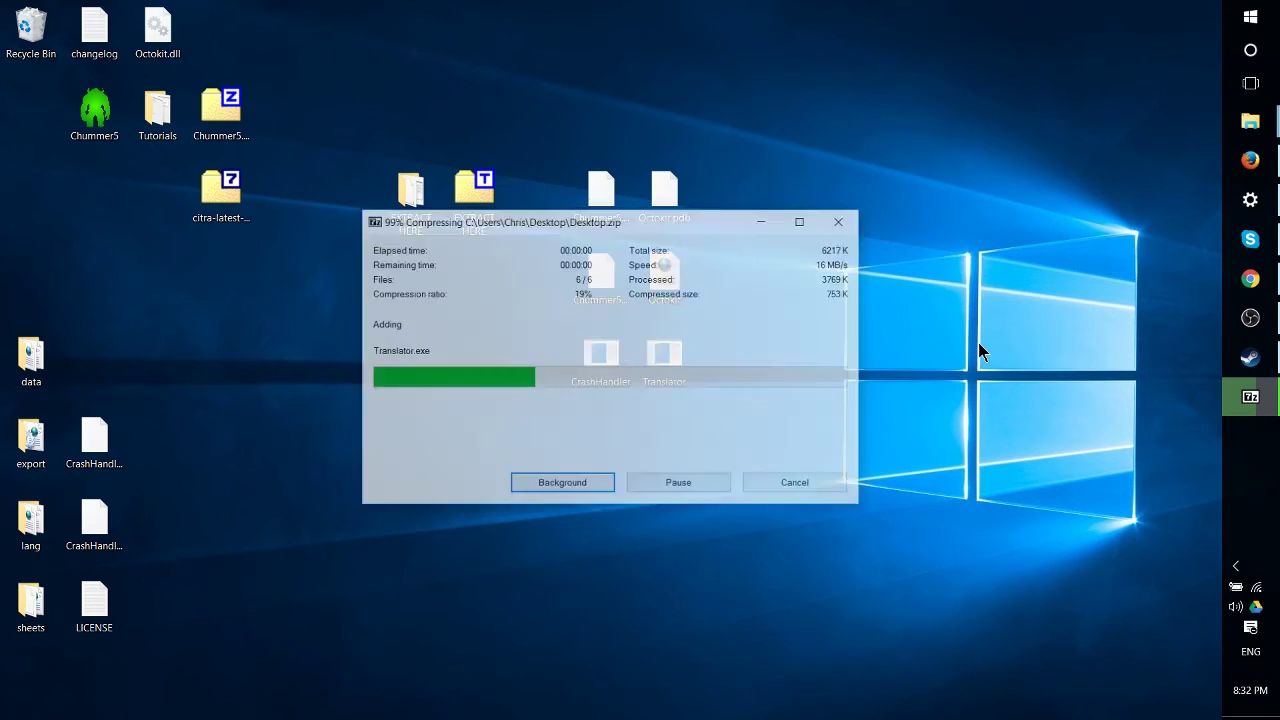
- Place the Desktop.zip archive beside the grouped files and open it to examine the files it contains, closing it again
{"action": "left_click_drag", "start_coordinate": [12, 115], "coordinate": [673, 272]}
{"action": "double_click", "coordinate": [783, 197]}
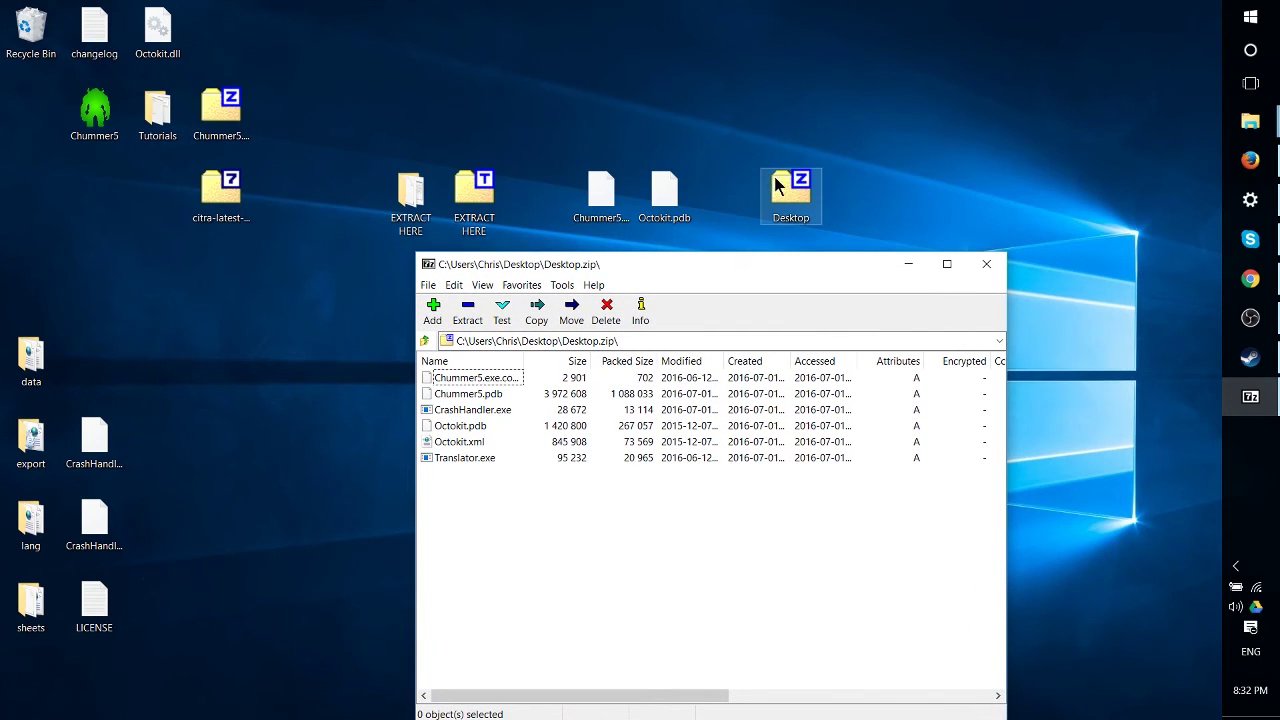
{"action": "left_click_drag", "start_coordinate": [760, 268], "coordinate": [872, 237]}
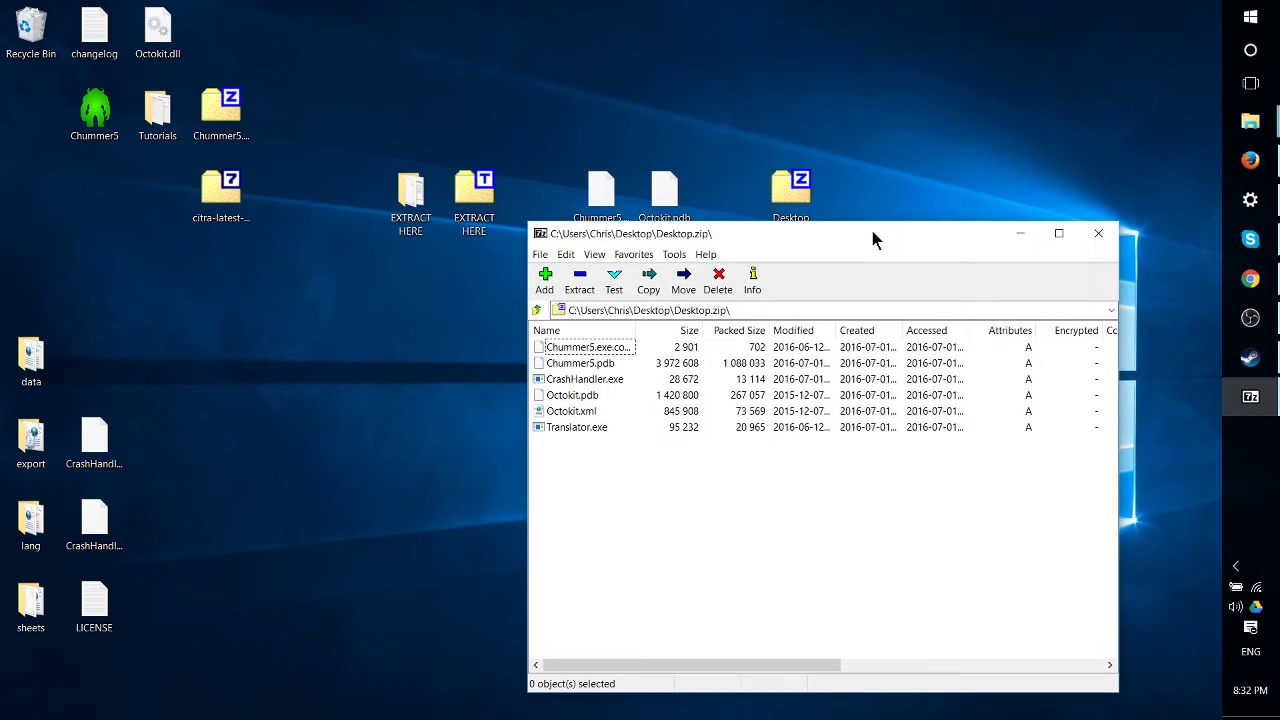
{"action": "left_click_drag", "start_coordinate": [690, 514], "coordinate": [543, 323]}
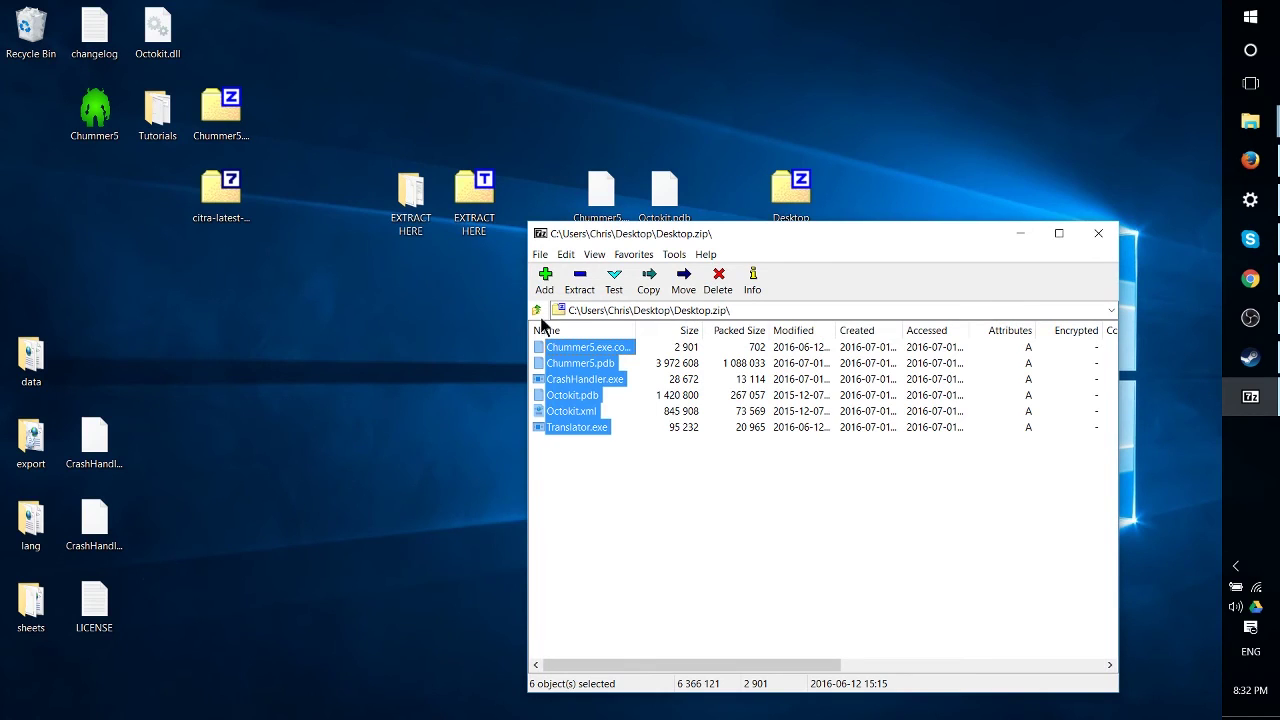
{"action": "left_click", "coordinate": [1098, 233]}
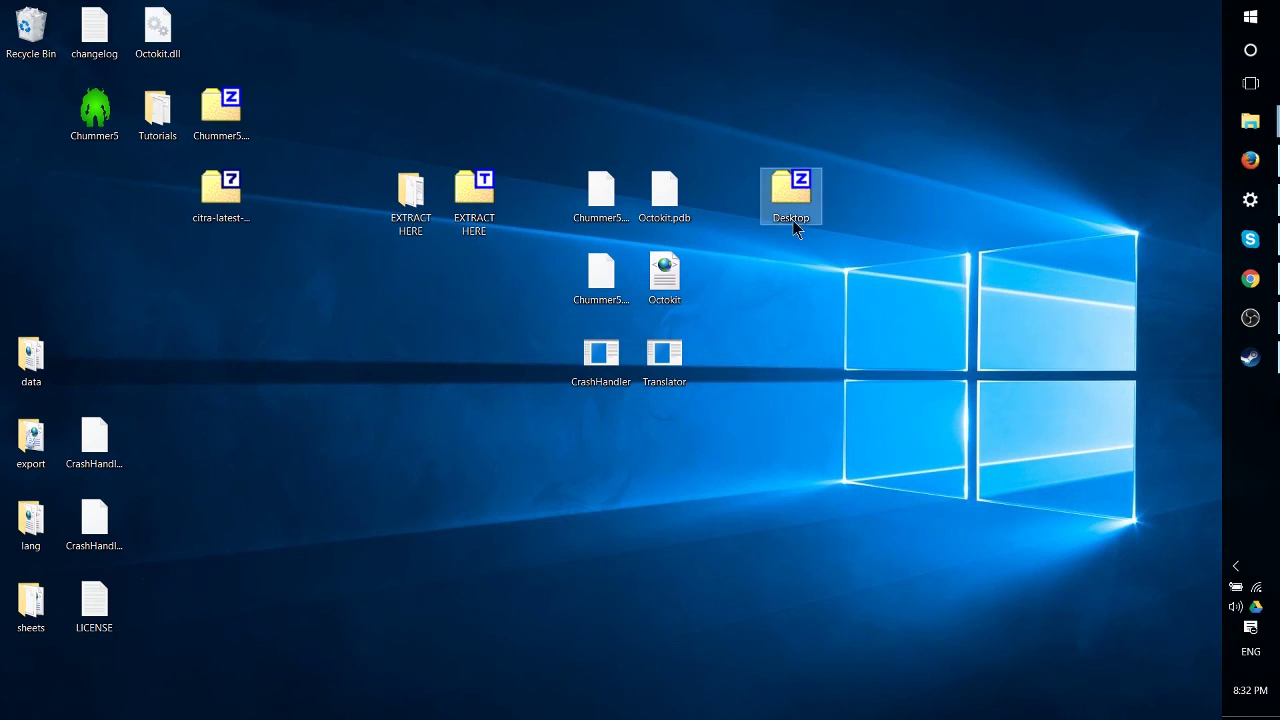
- Rename the Desktop zip archive to Archive One
{"action": "right_click", "coordinate": [794, 204]}
{"action": "left_click", "coordinate": [862, 483]}
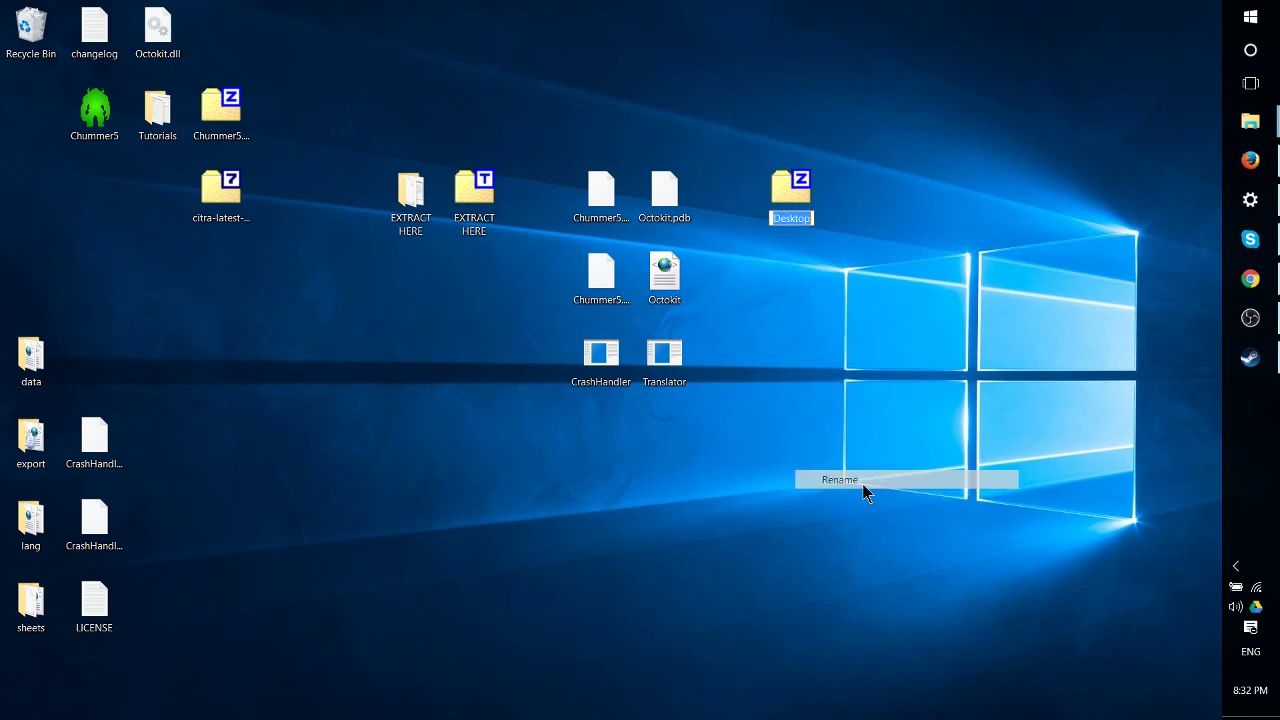
{"action": "type", "text": "Ar"}
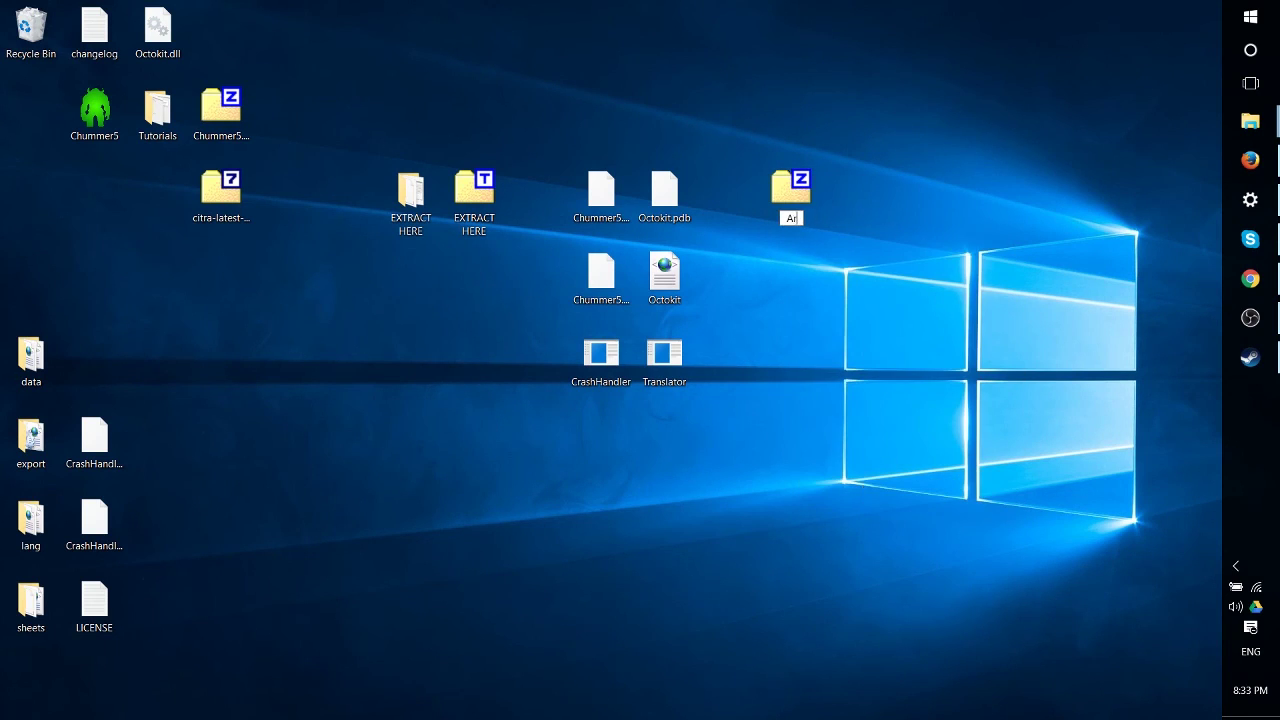
{"action": "type", "text": "chive One"}
{"action": "key", "text": "Return"}
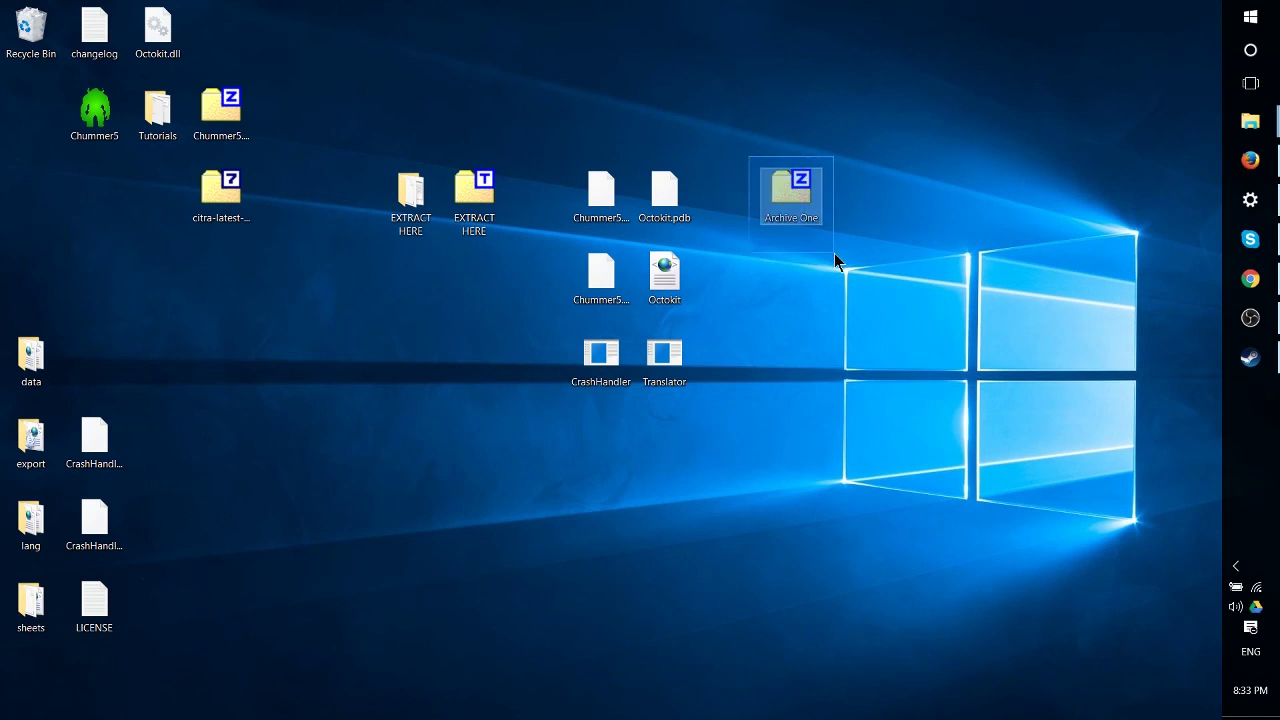
{"action": "mouse_move", "coordinate": [797, 201]}
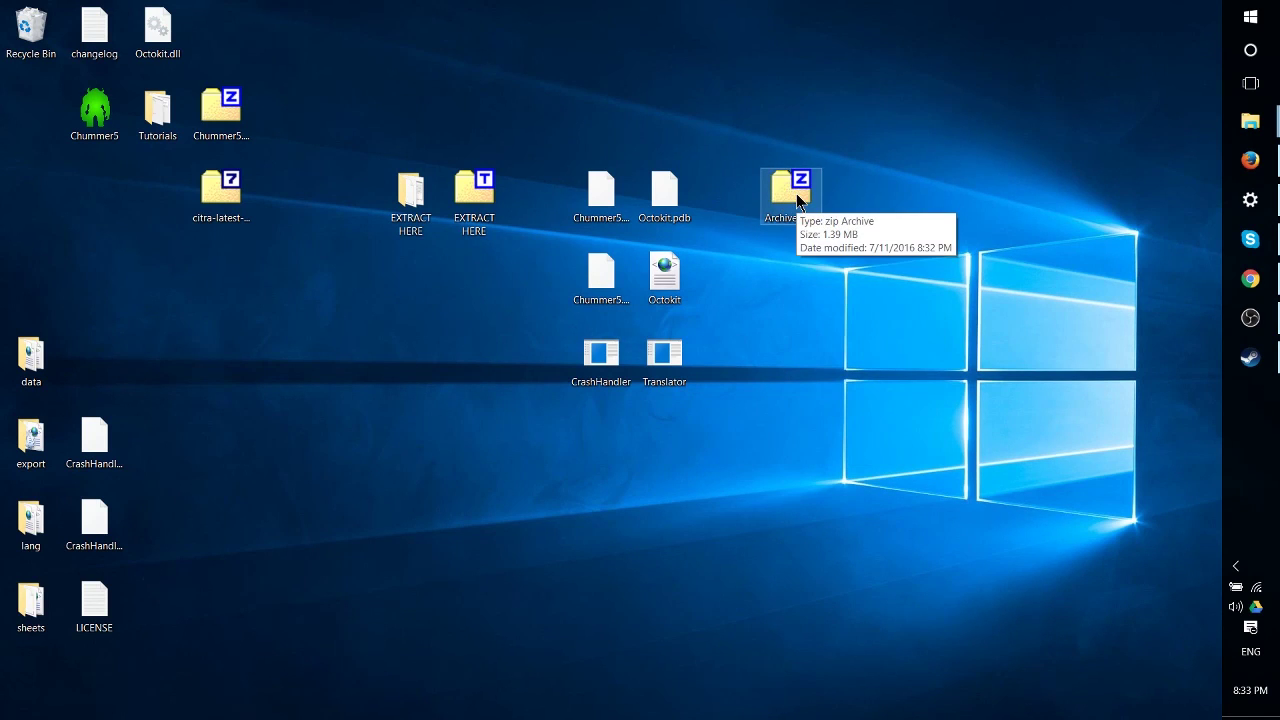